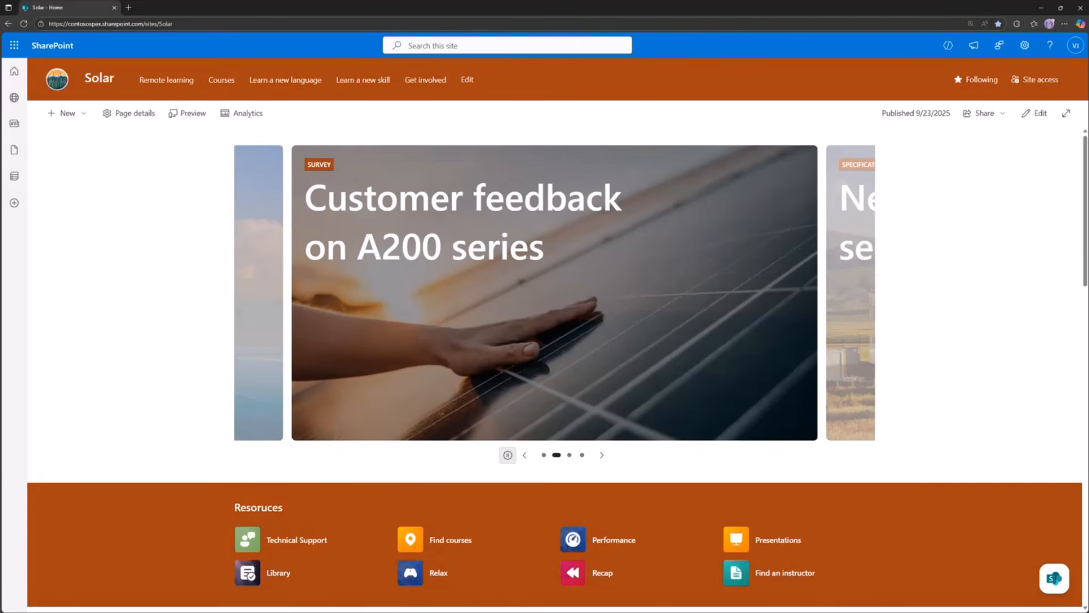
Ask the Knowledge Agent to summarize the Solar site's recent files, and close its chat after reading the answer.
key(F5)
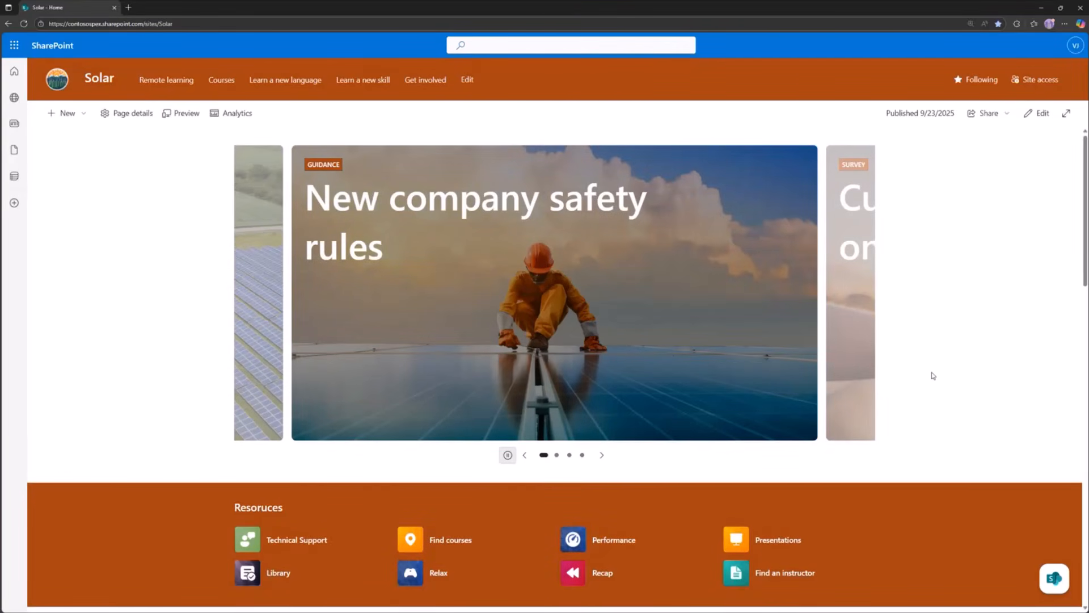
scroll(907, 341, down, 3)
scroll(897, 363, up, 3)
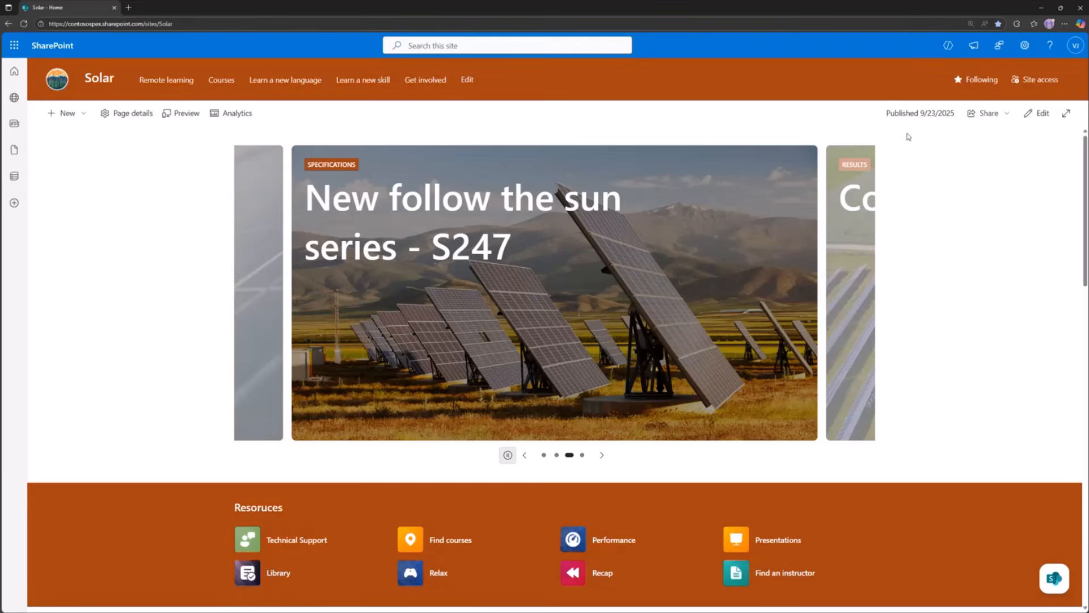
click(948, 44)
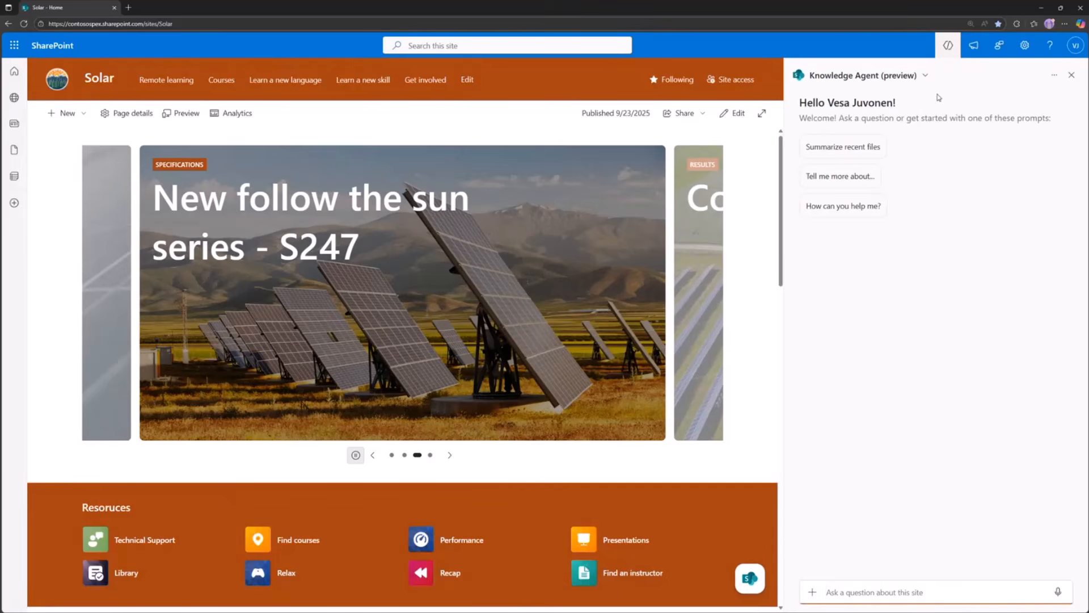
click(882, 154)
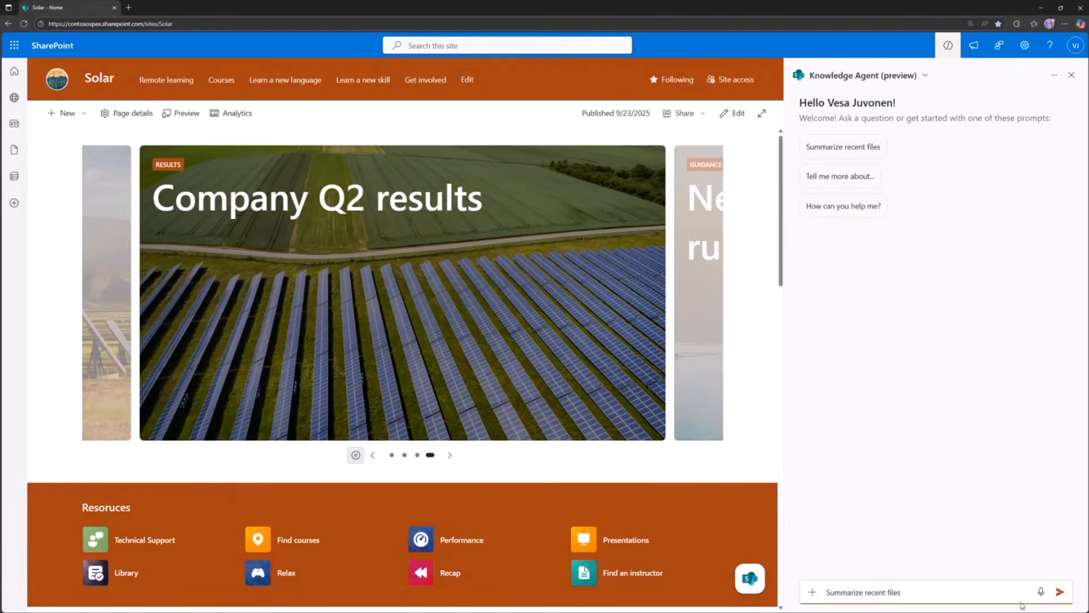
click(1069, 593)
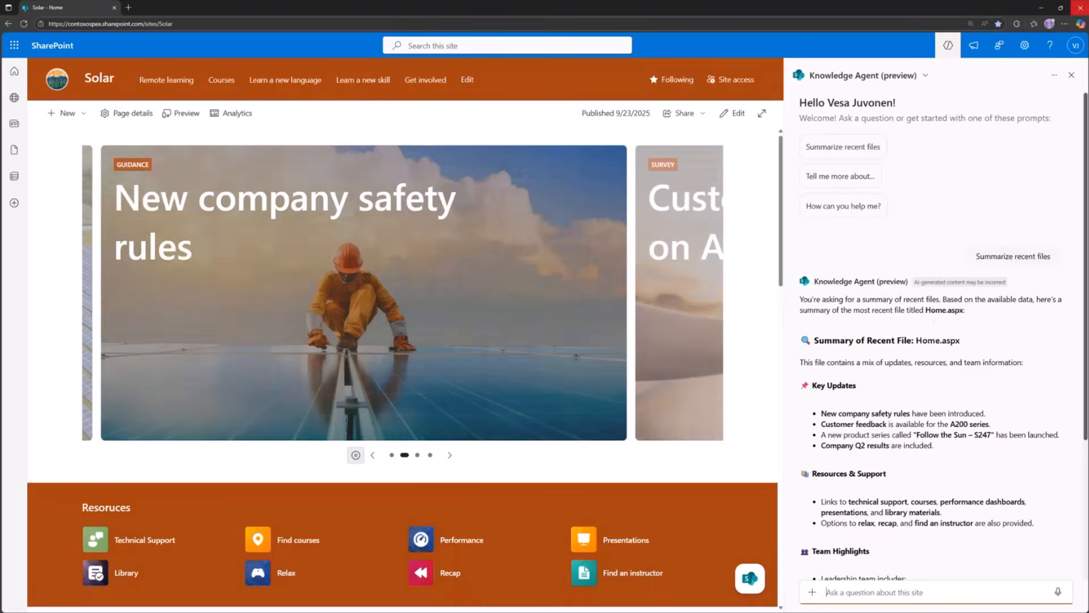
click(1072, 76)
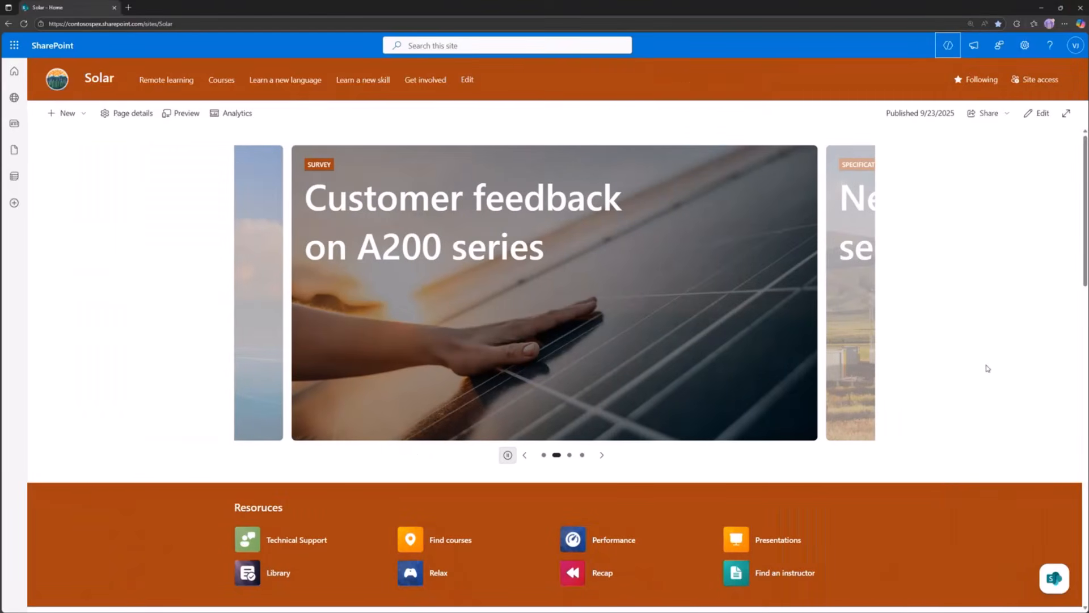
Show the actions that the Knowledge Agent offers on the Solar home page.
click(1054, 578)
click(1004, 549)
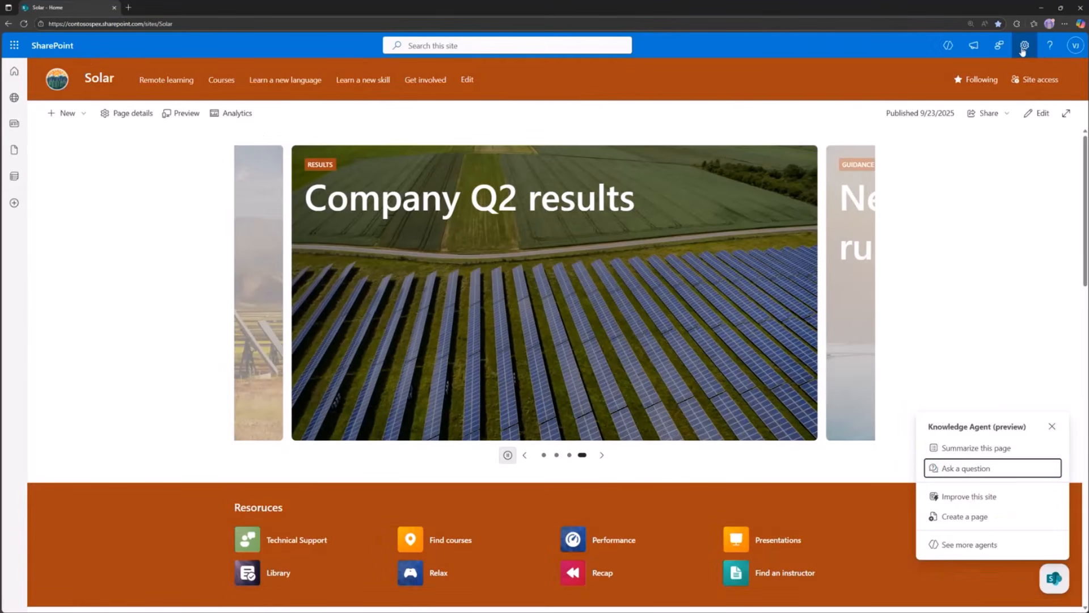
Open the Completed Installation Project Plans folder under Solar Panel Estimates in the site's Documents library.
click(1024, 46)
click(1024, 46)
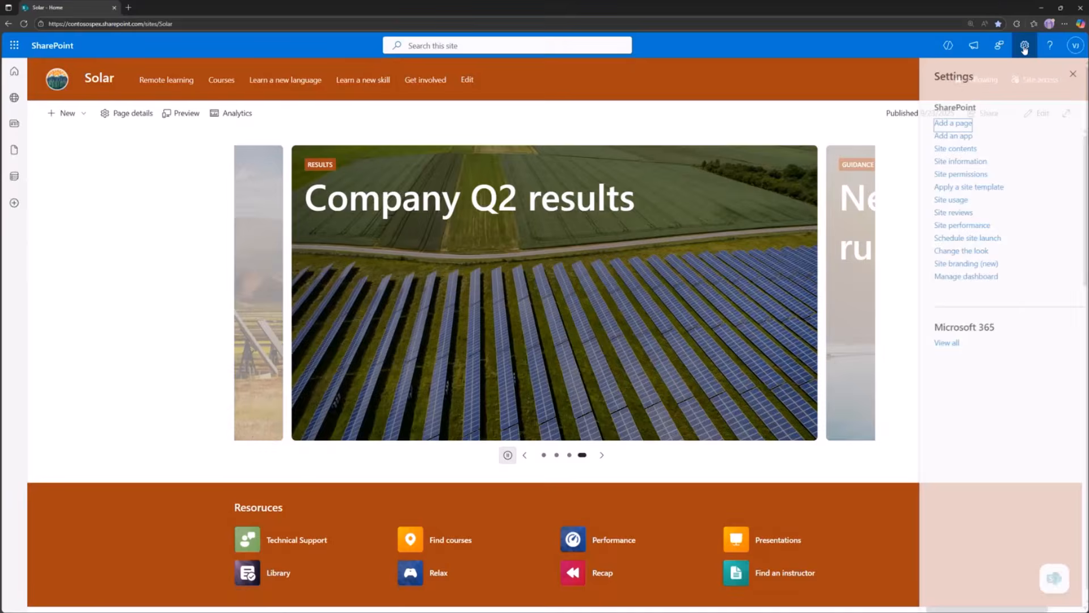
click(956, 149)
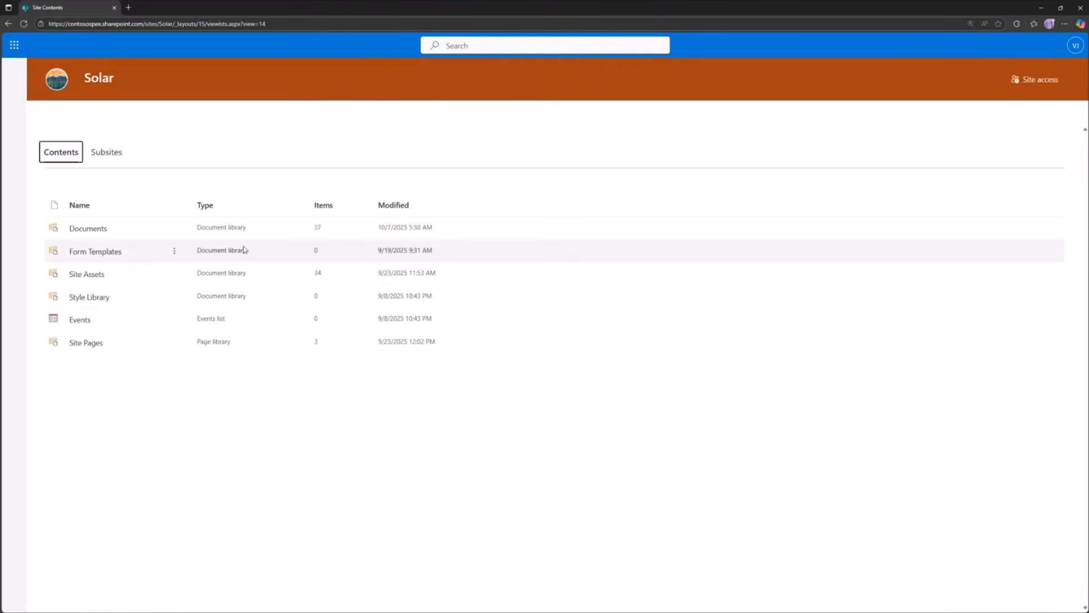
click(100, 230)
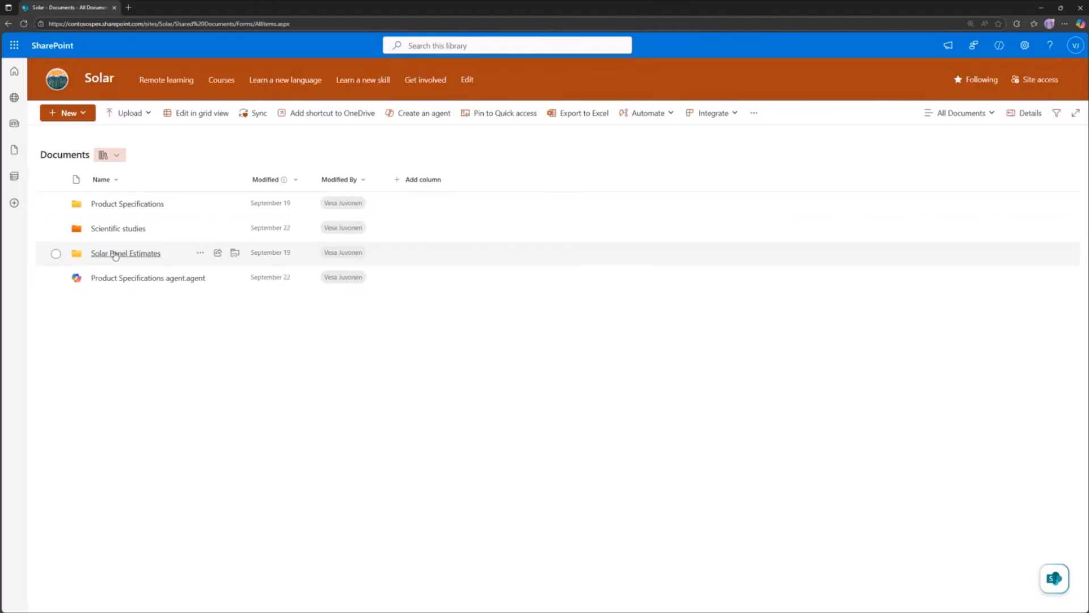
click(115, 254)
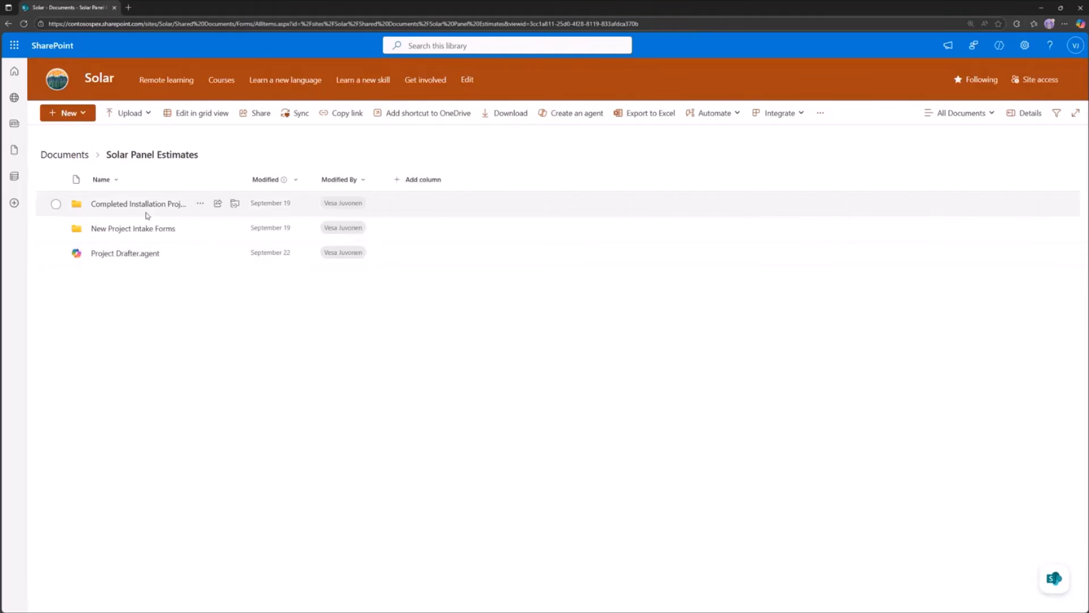
click(154, 206)
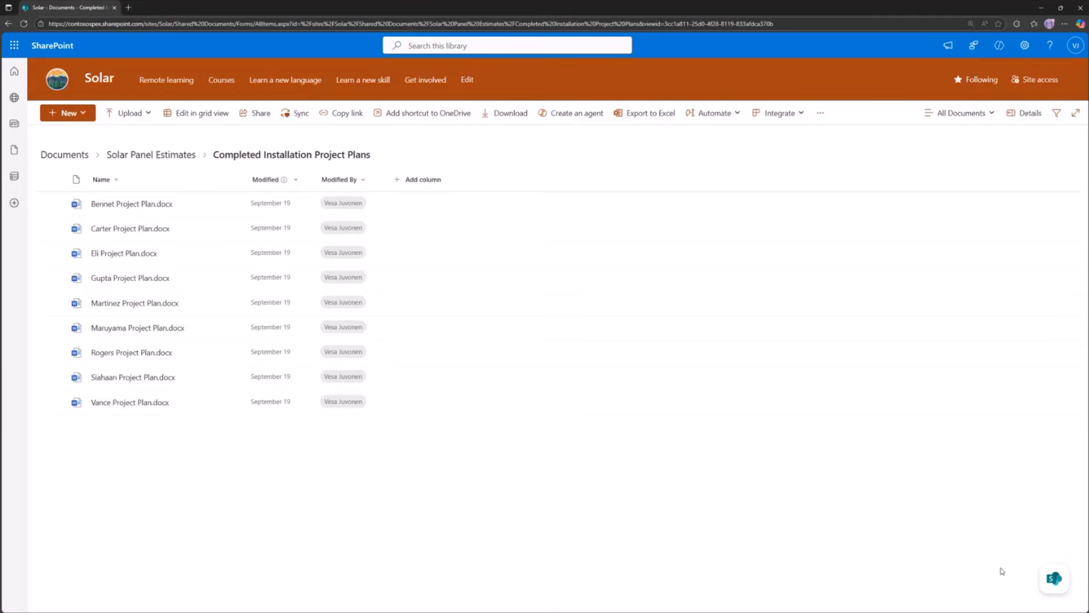
Have the Knowledge Agent suggest three columns for organizing the library, and discard the unsaved suggestions.
click(1054, 582)
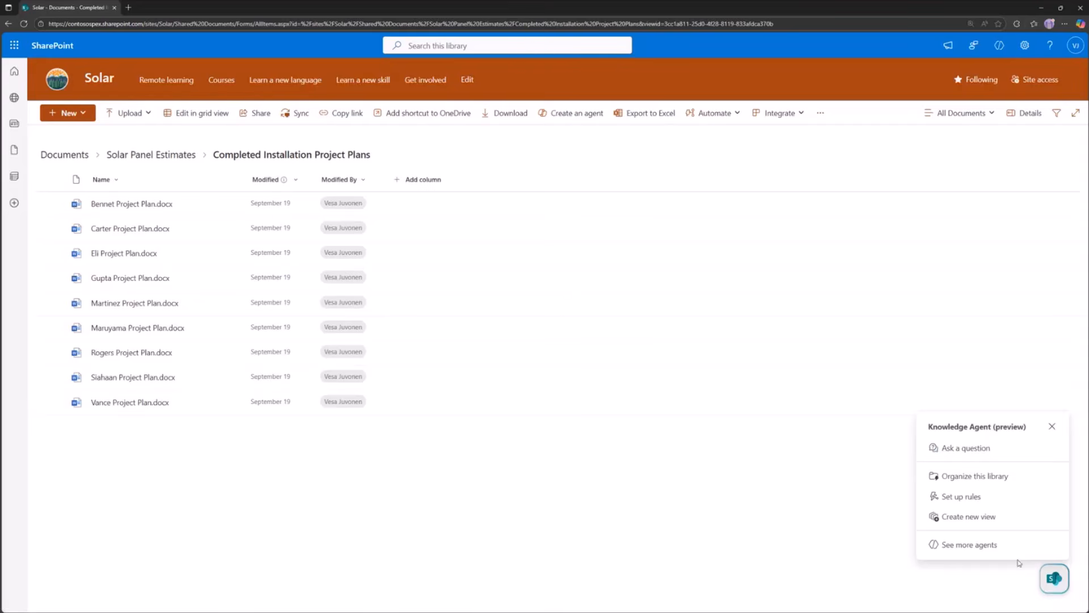
key(ctrl+1)
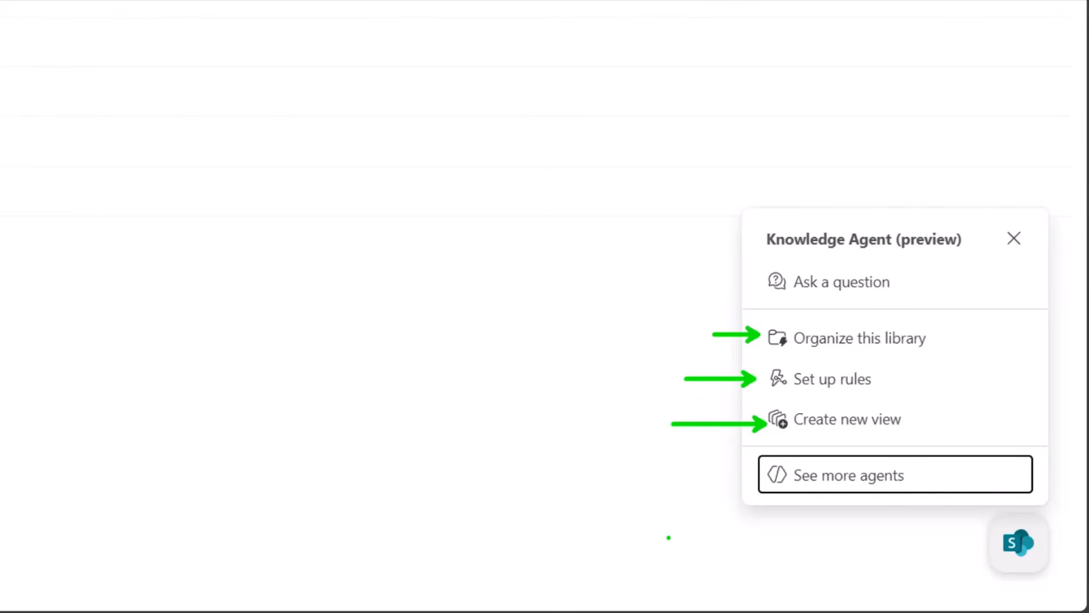
key(Escape)
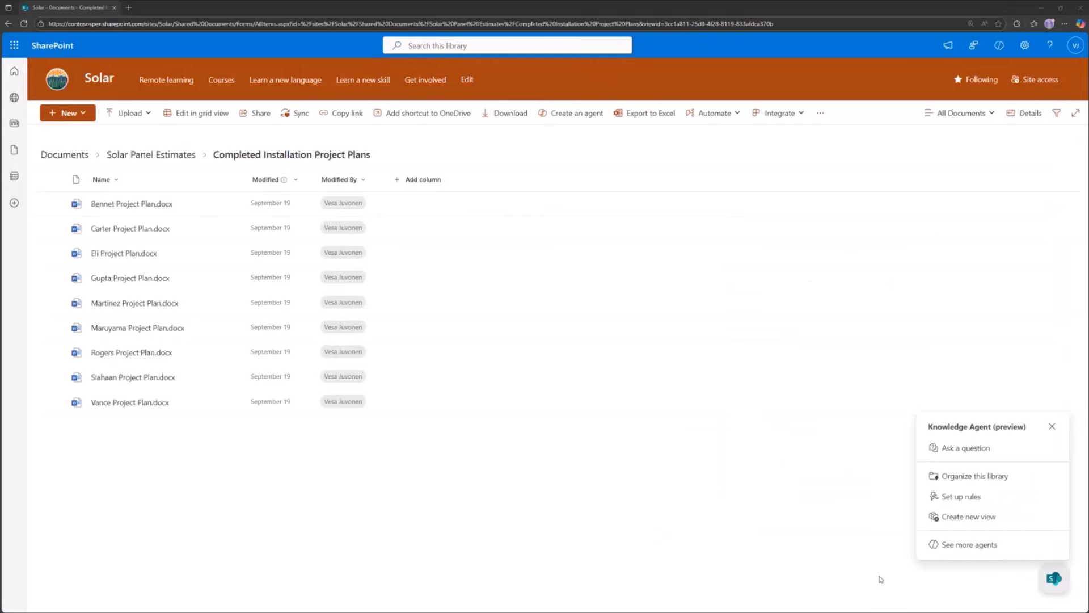
click(968, 478)
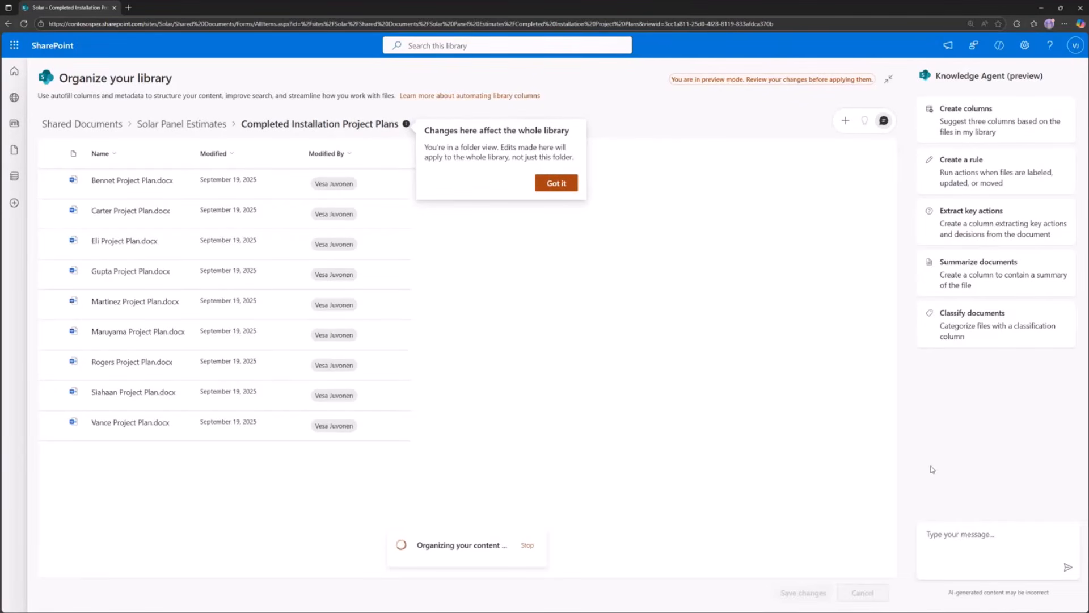
click(1004, 131)
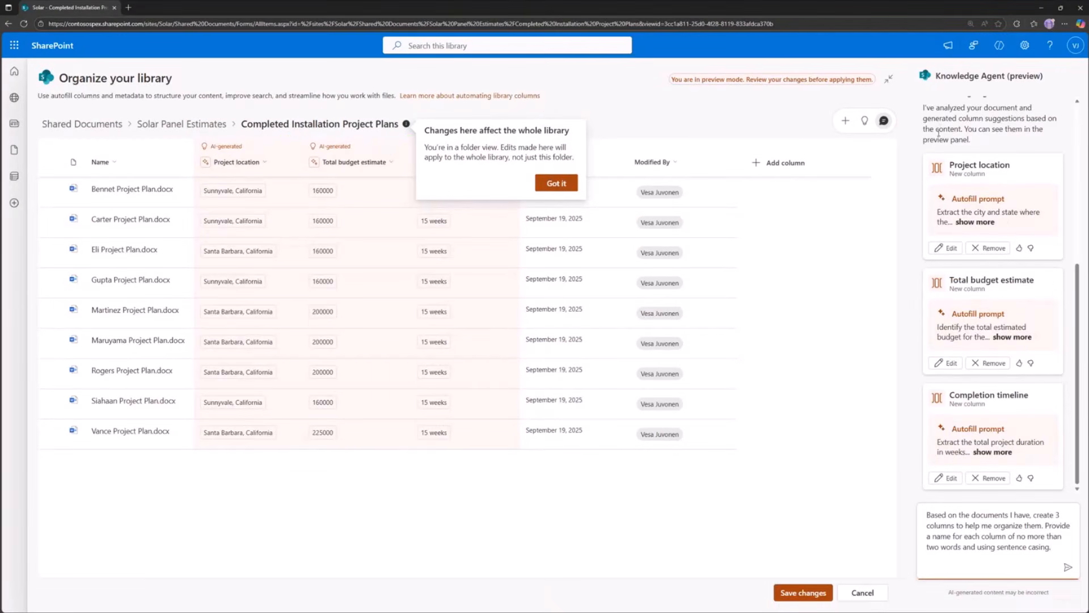
click(866, 590)
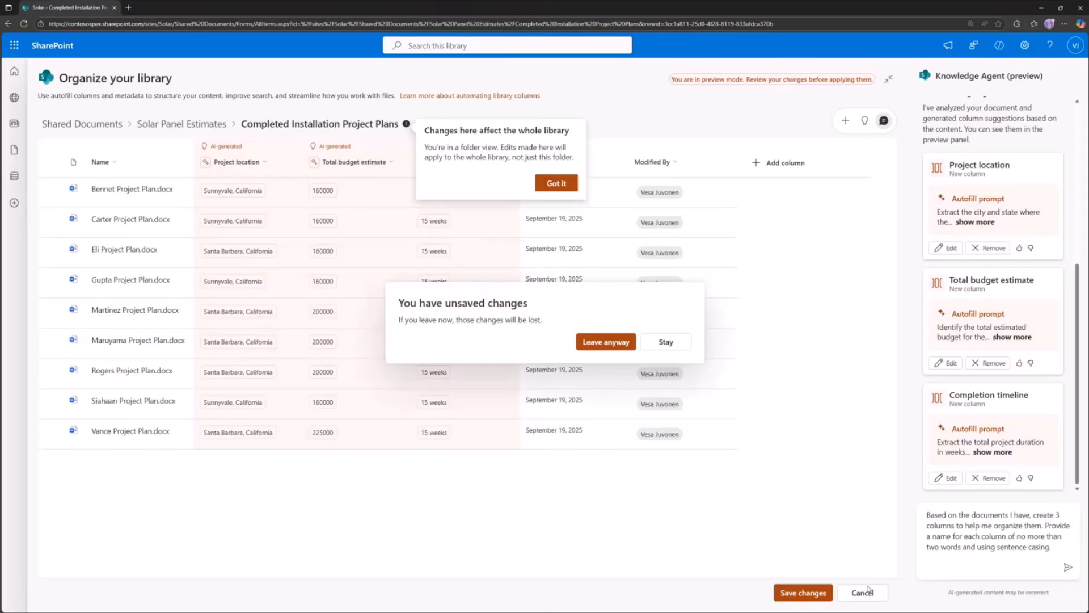
click(613, 342)
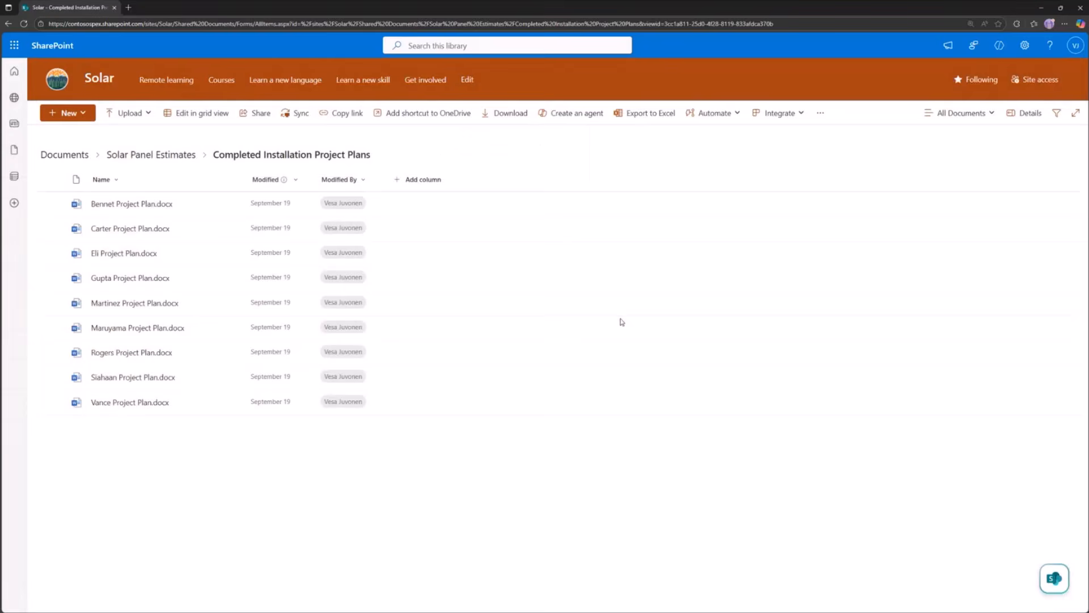
Return to the Solar home page and look through the agents available in the agent chat.
click(98, 79)
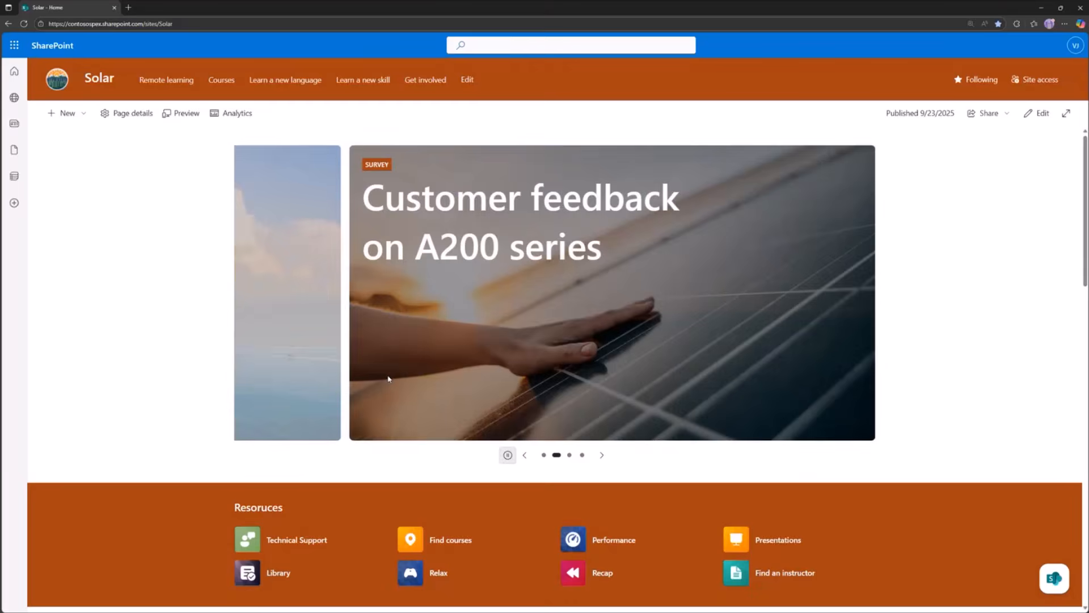
click(1056, 578)
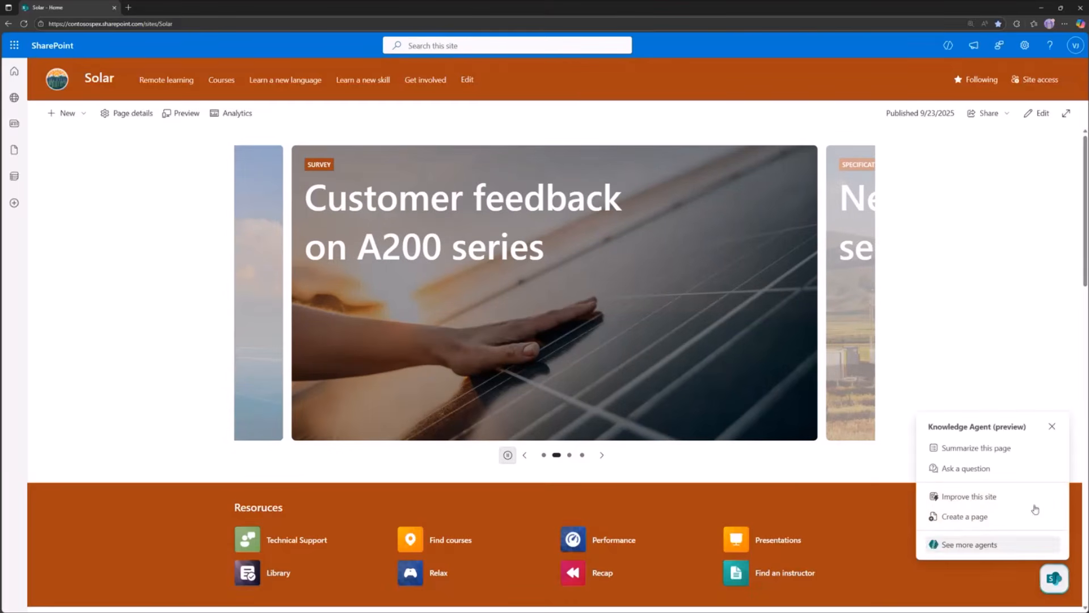
click(1053, 577)
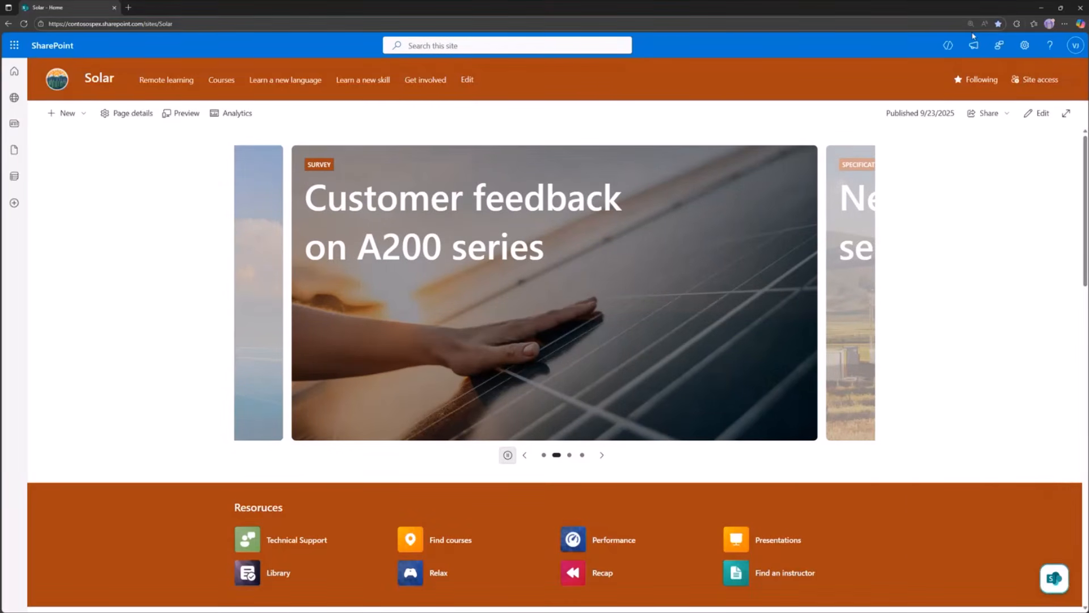
click(948, 46)
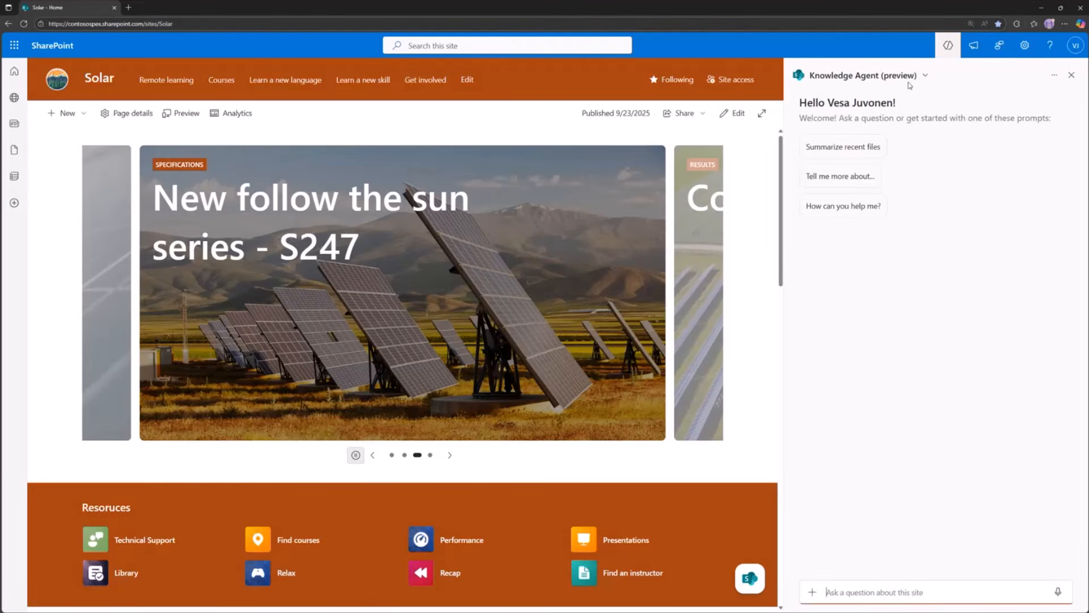
click(925, 76)
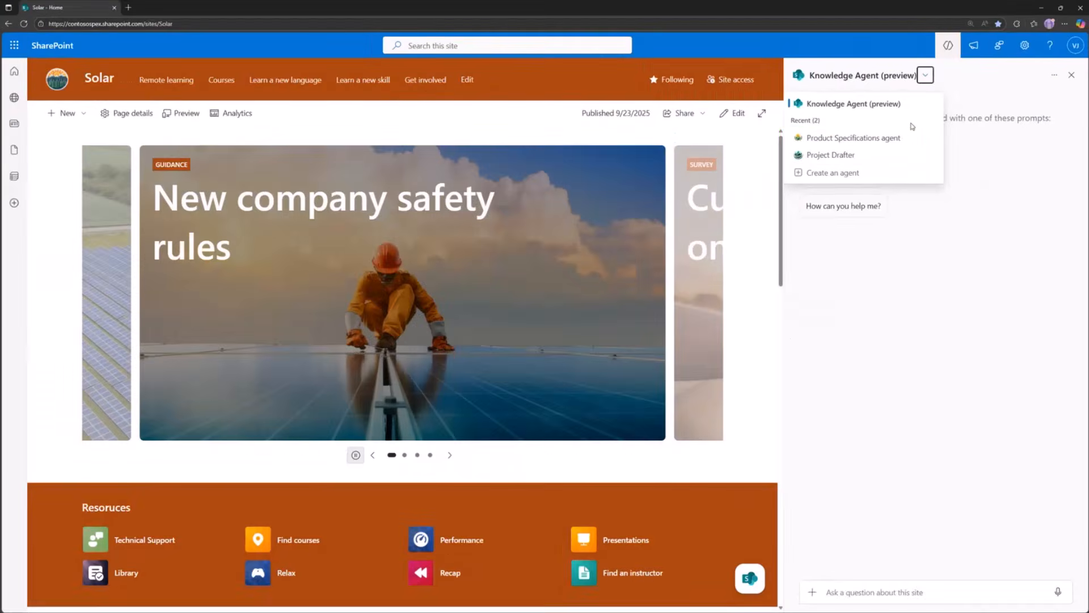
click(925, 83)
click(971, 23)
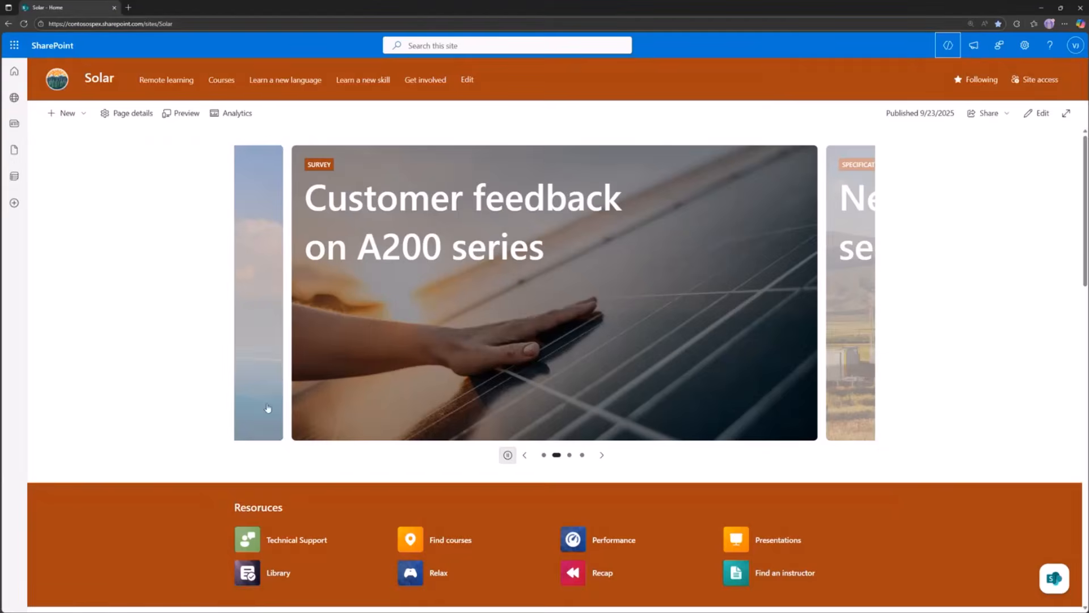
Put the home page into edit mode and show the properties of the Project Drafter agent link.
scroll(267, 408, down, 7)
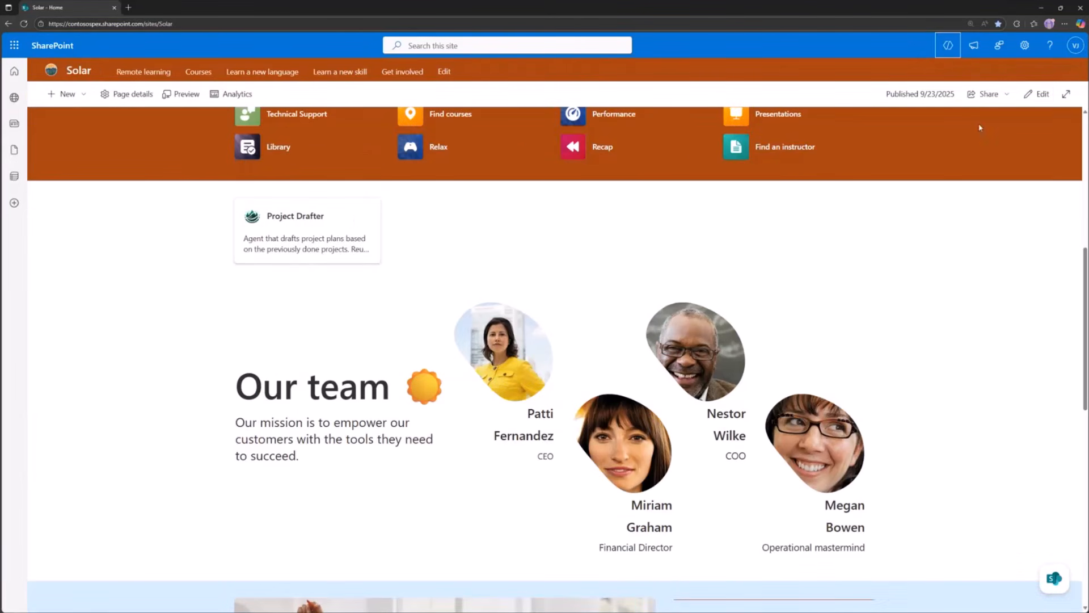
click(1040, 95)
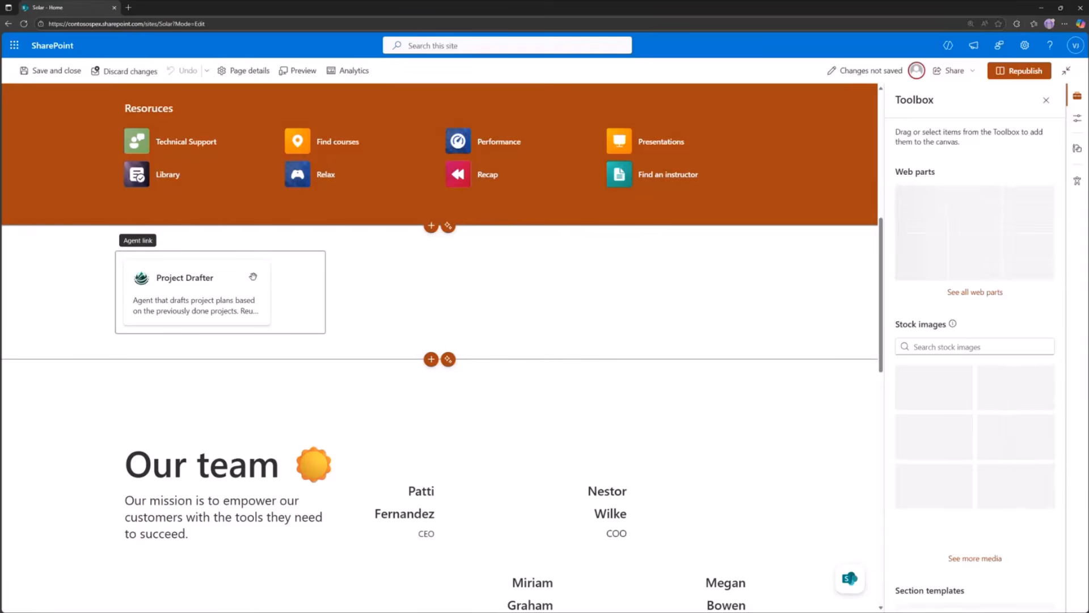
click(244, 292)
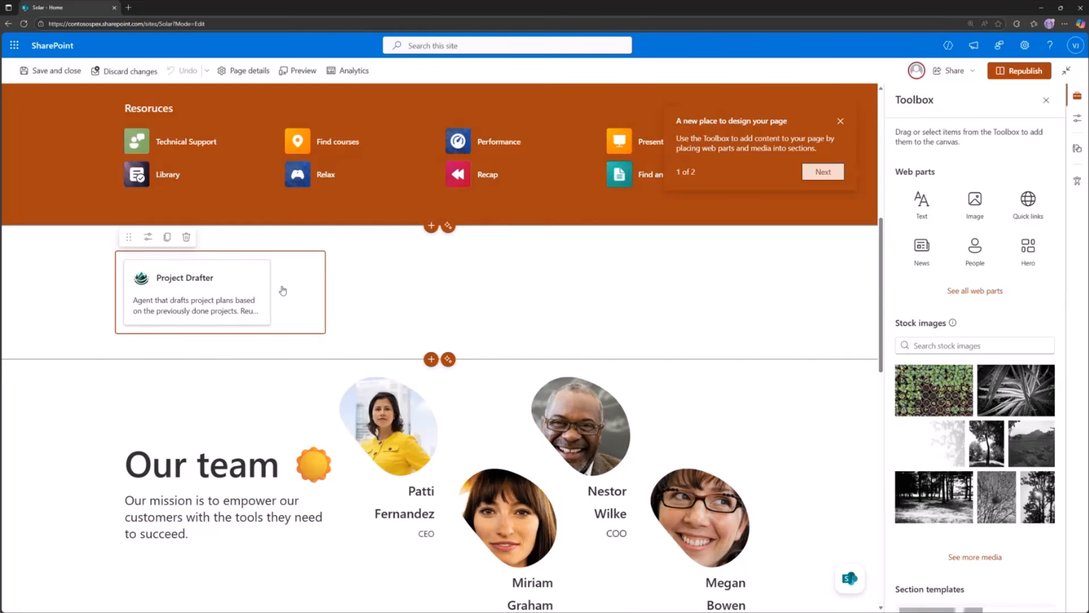
click(148, 238)
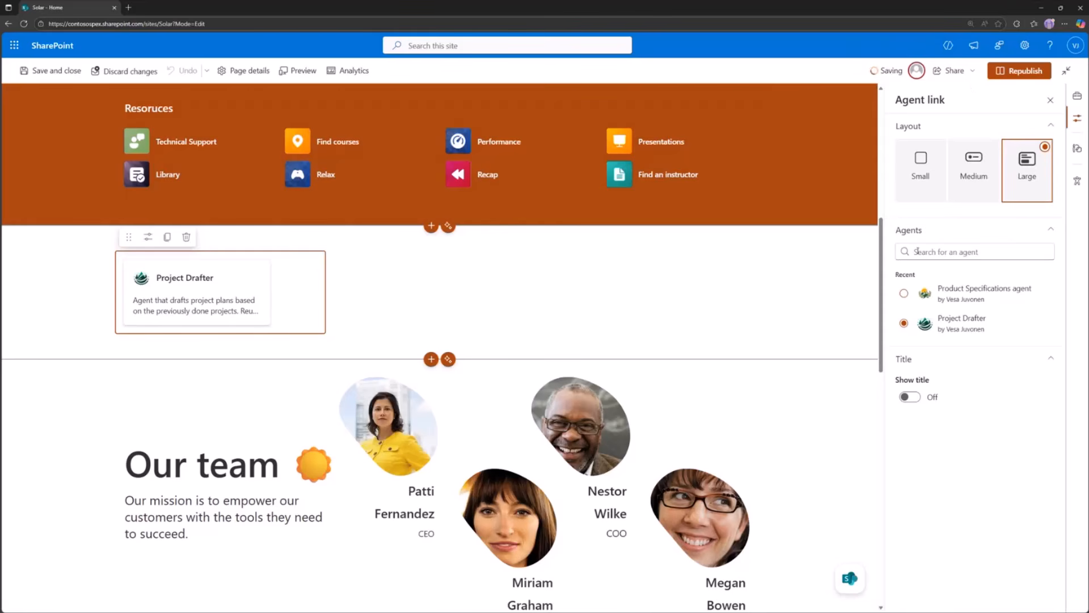
Preview the agent link in the Small layout, restore the Large layout and republish the page.
click(969, 173)
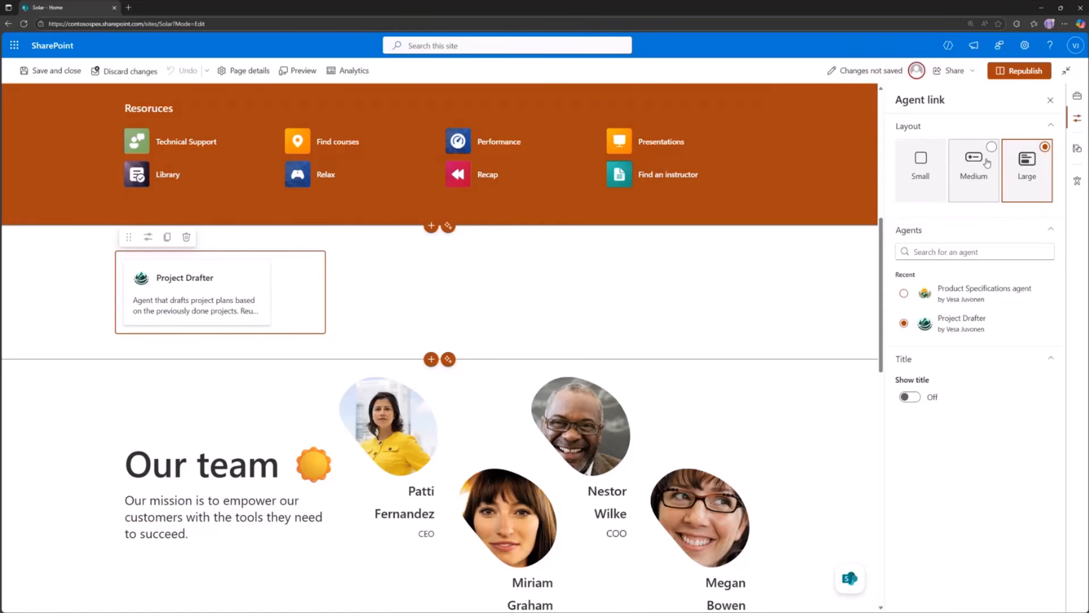
click(920, 170)
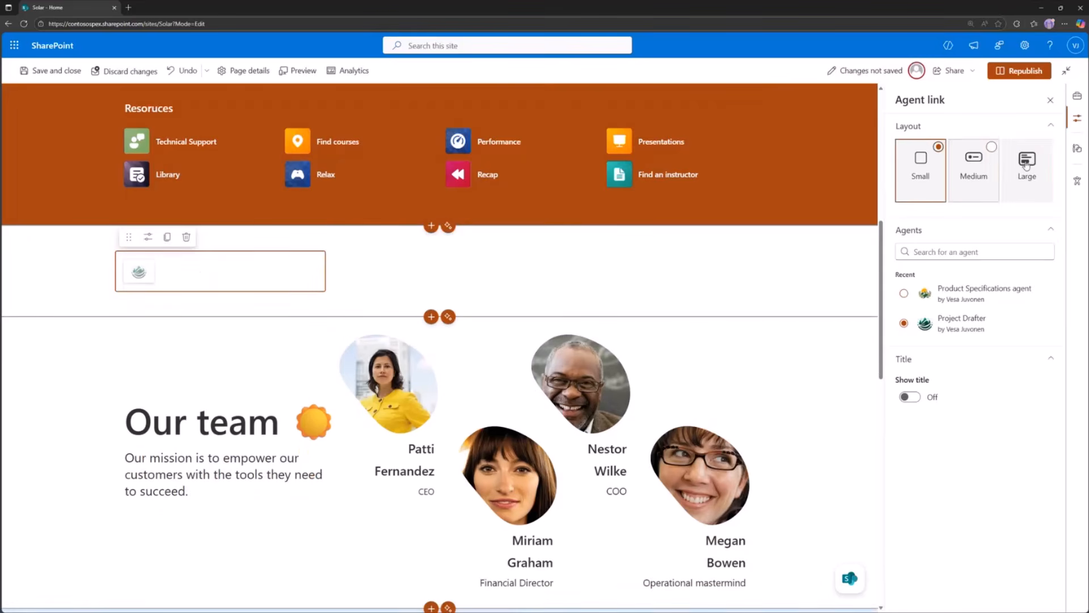
click(1030, 171)
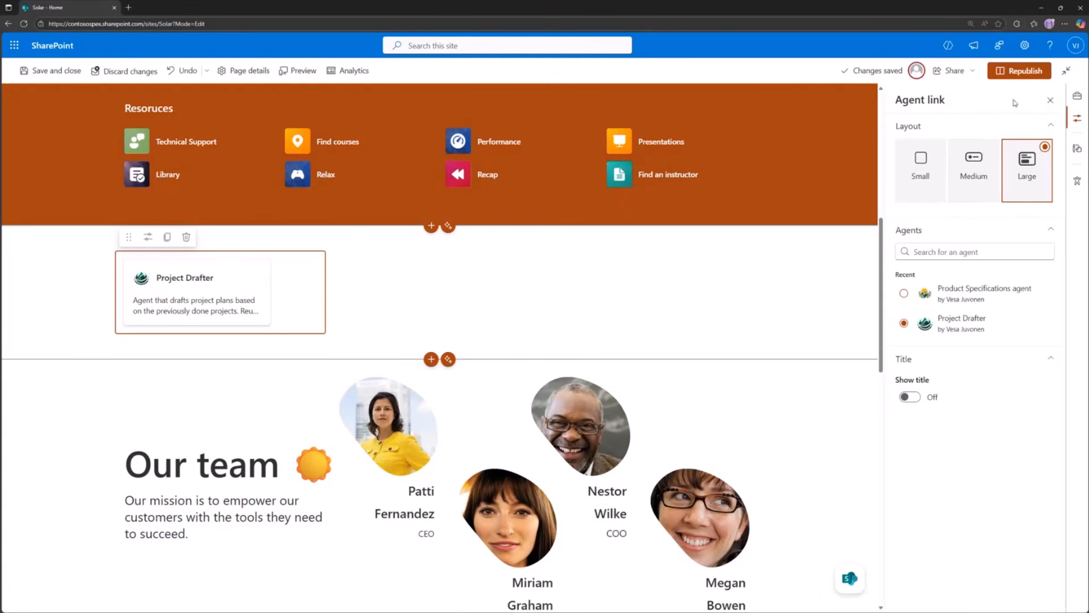
click(1031, 72)
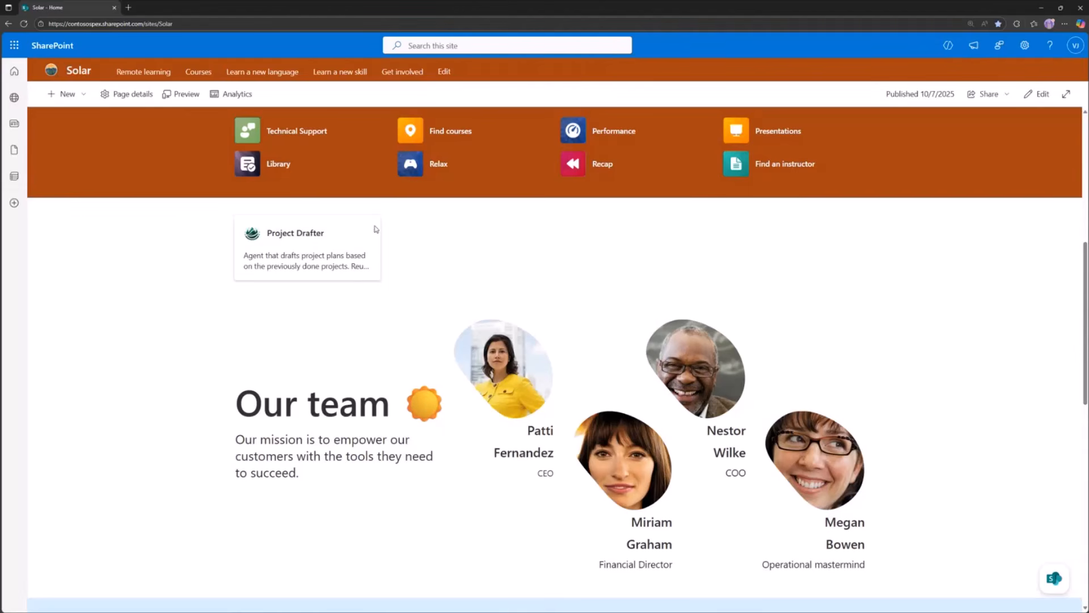
Start the Project Drafter agent from its card on the home page and list the other selectable agents.
click(332, 255)
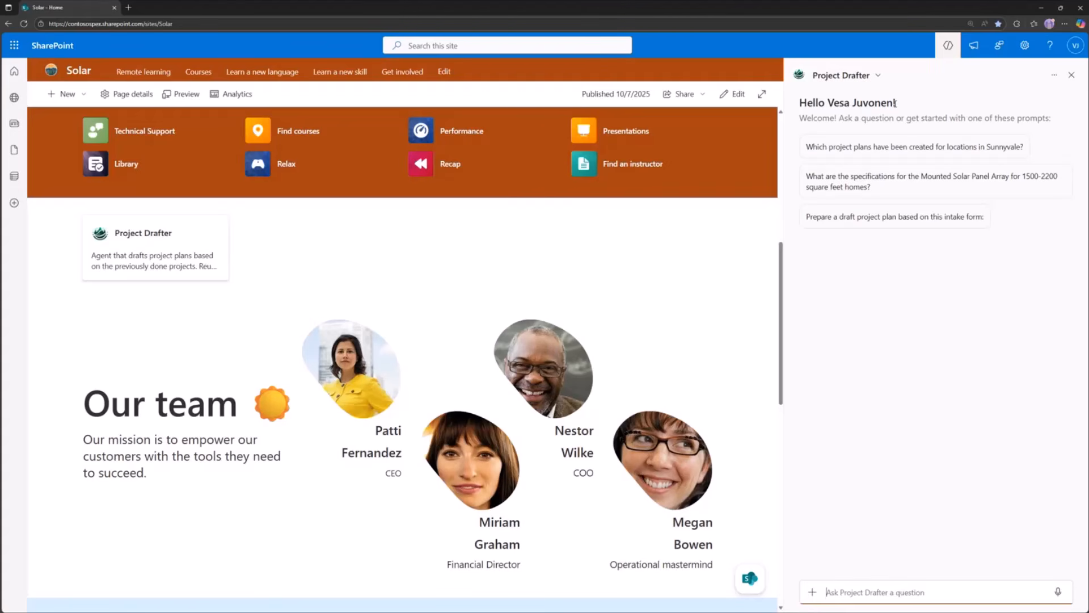
click(874, 80)
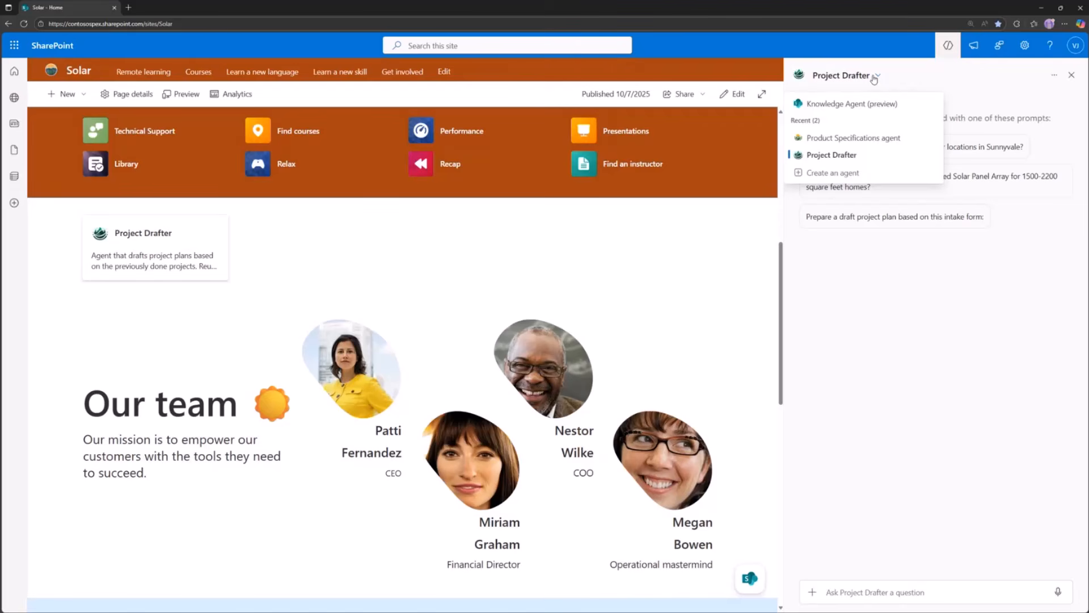
Open the Solar Panel Estimates folder in the Documents library through the site contents and start Project Drafter.agent from its file.
click(875, 80)
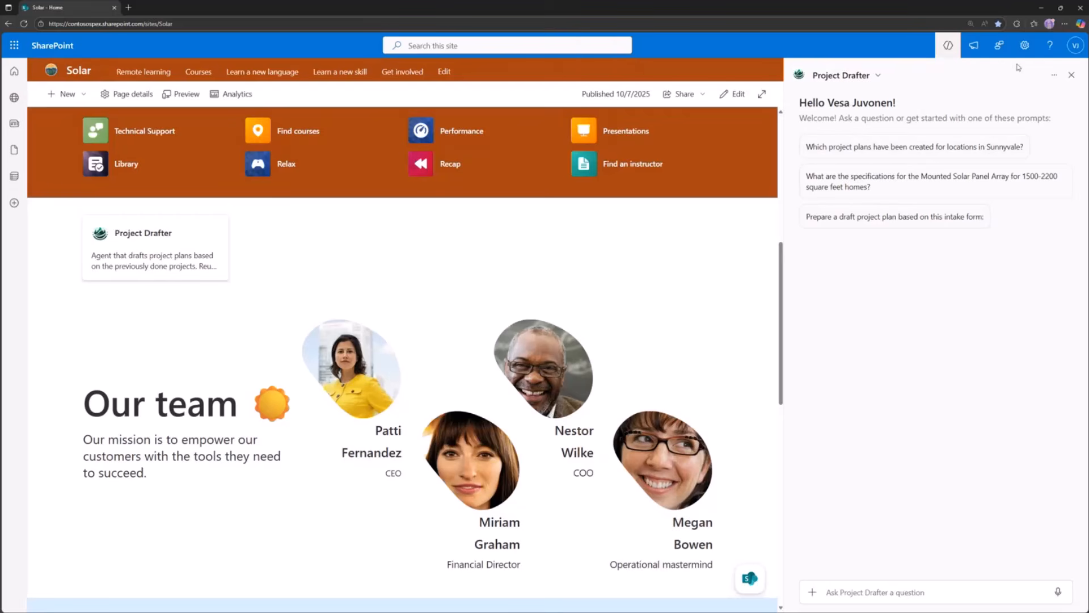
click(1025, 45)
click(953, 149)
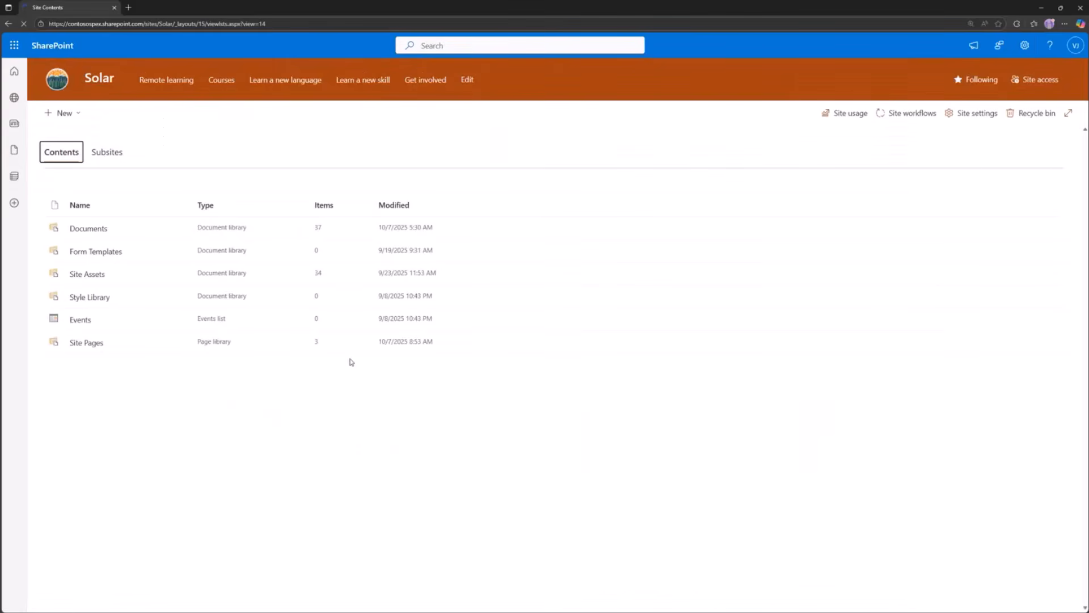
click(94, 230)
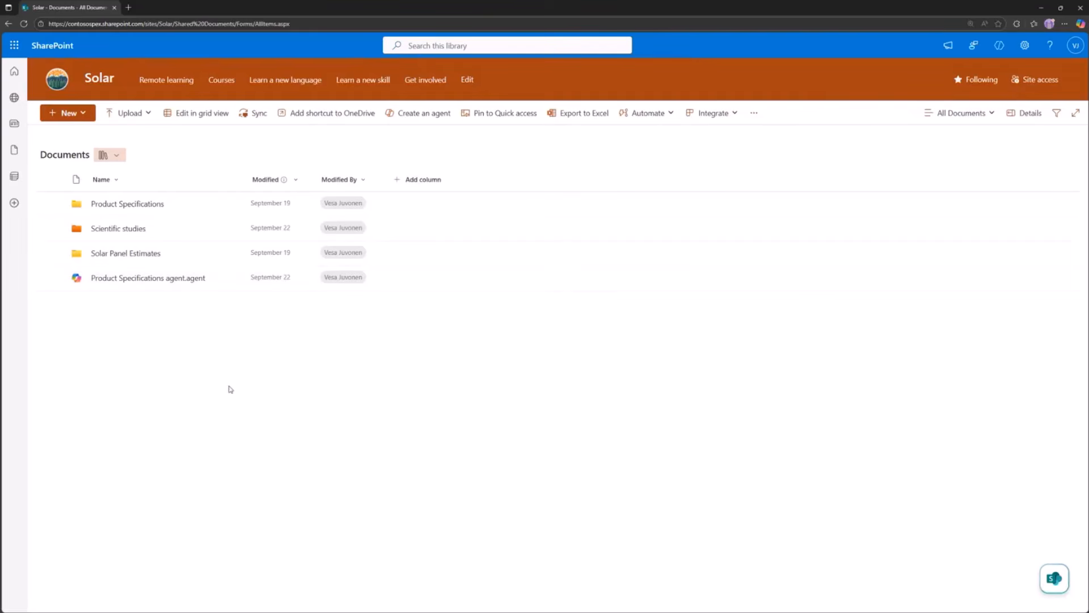
click(144, 257)
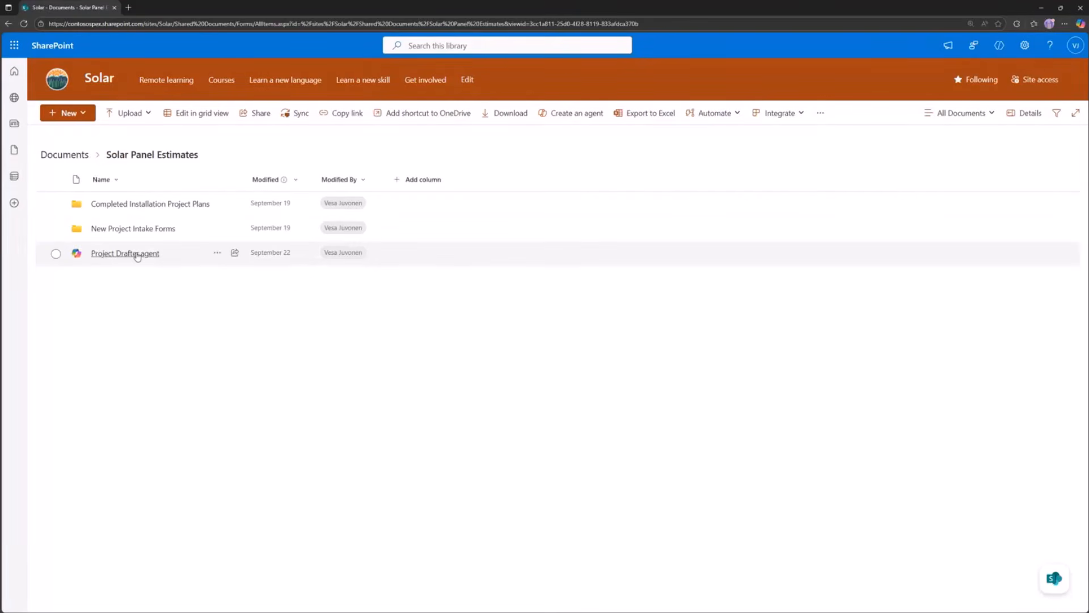
click(136, 255)
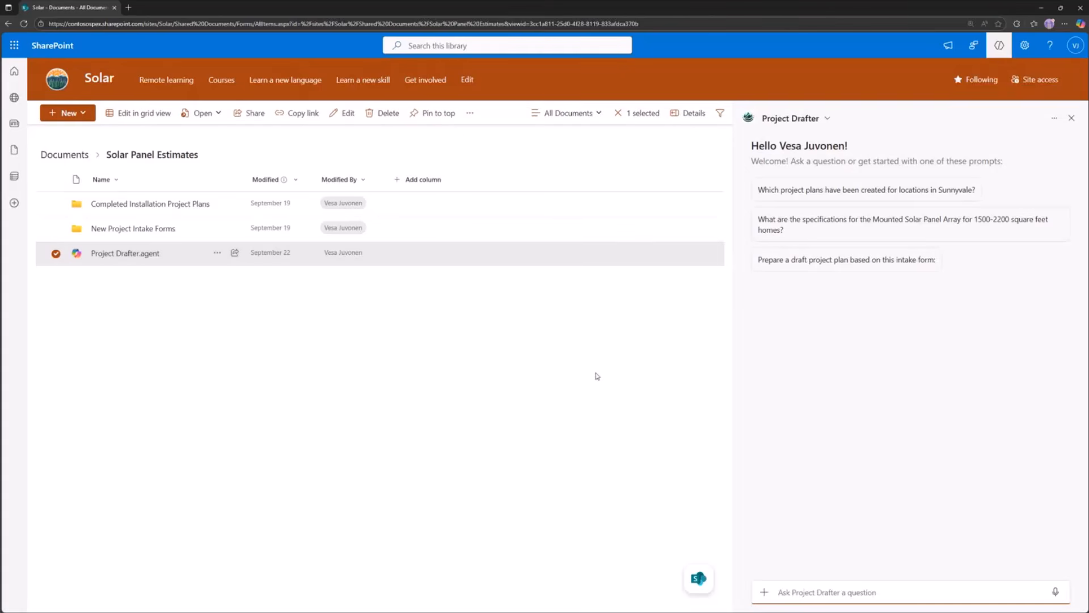
click(499, 508)
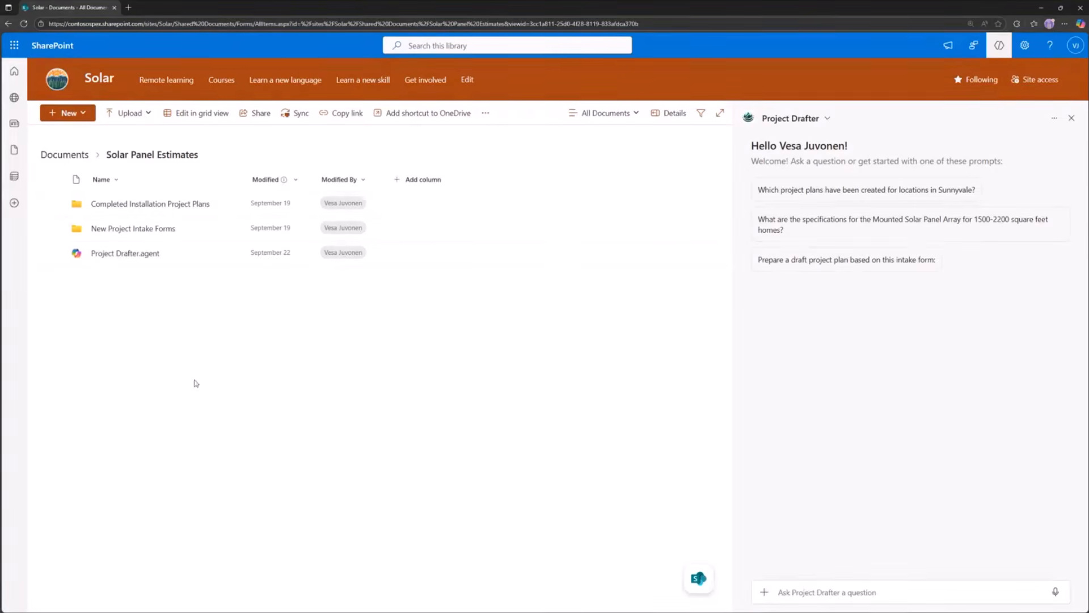
Look through the Completed Installation Project Plans folder, return to Solar Panel Estimates and close the agent chat.
click(55, 204)
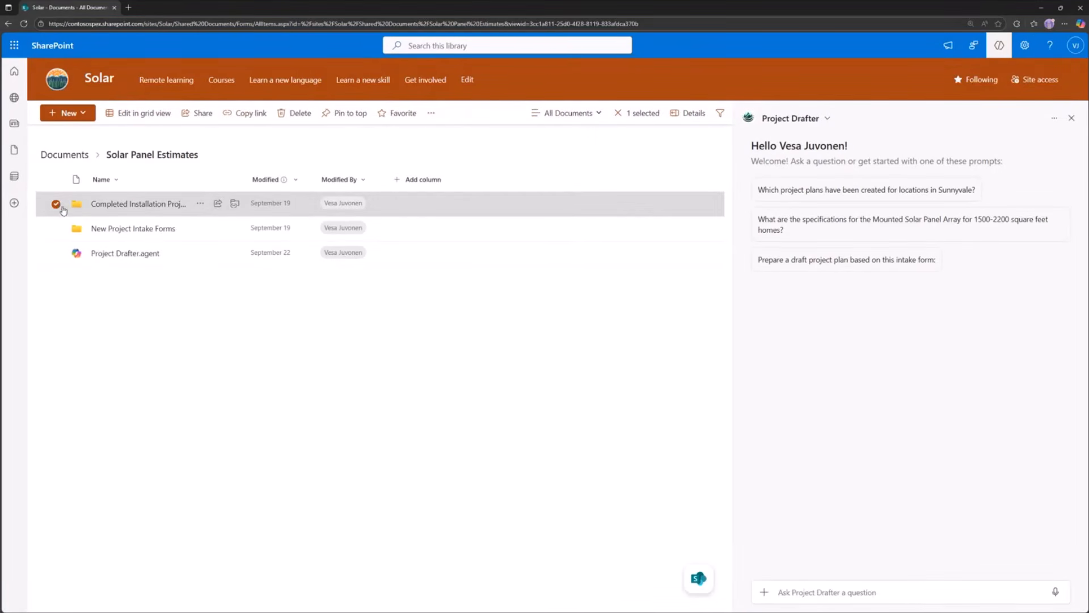
click(131, 204)
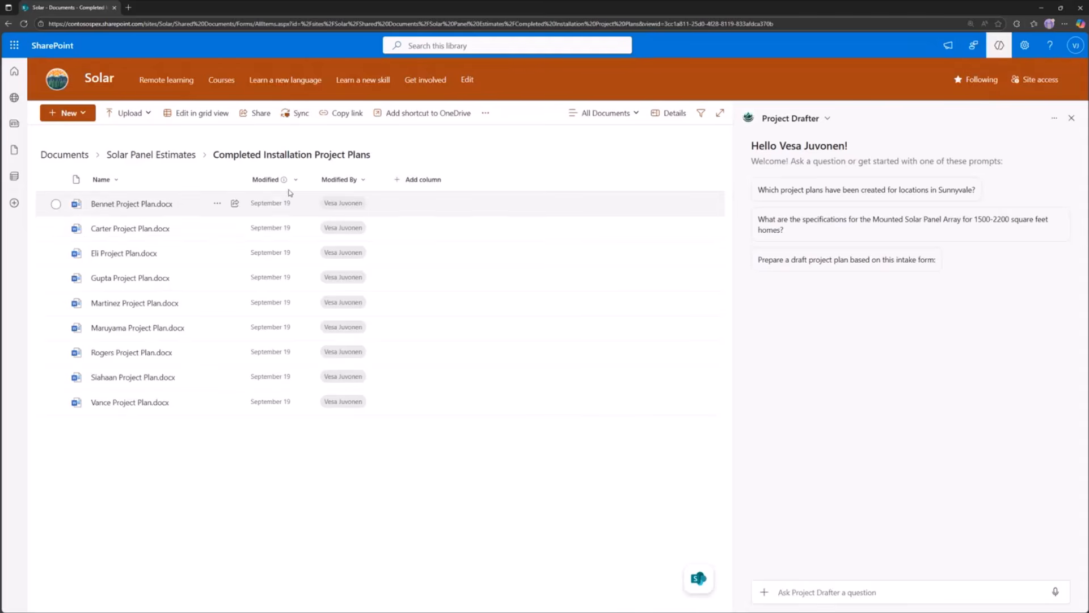
click(151, 155)
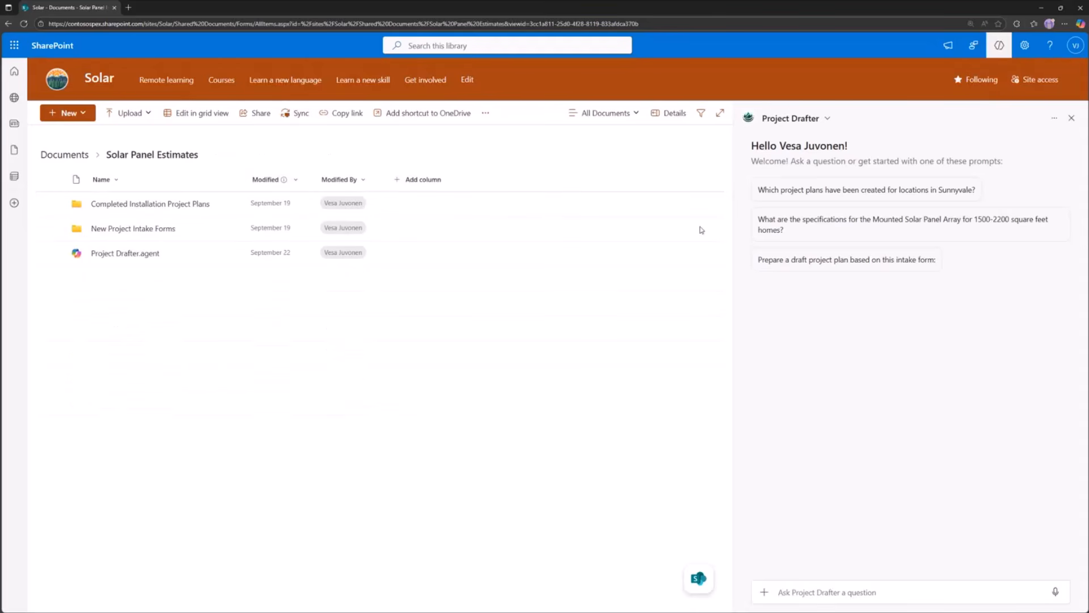
click(1072, 118)
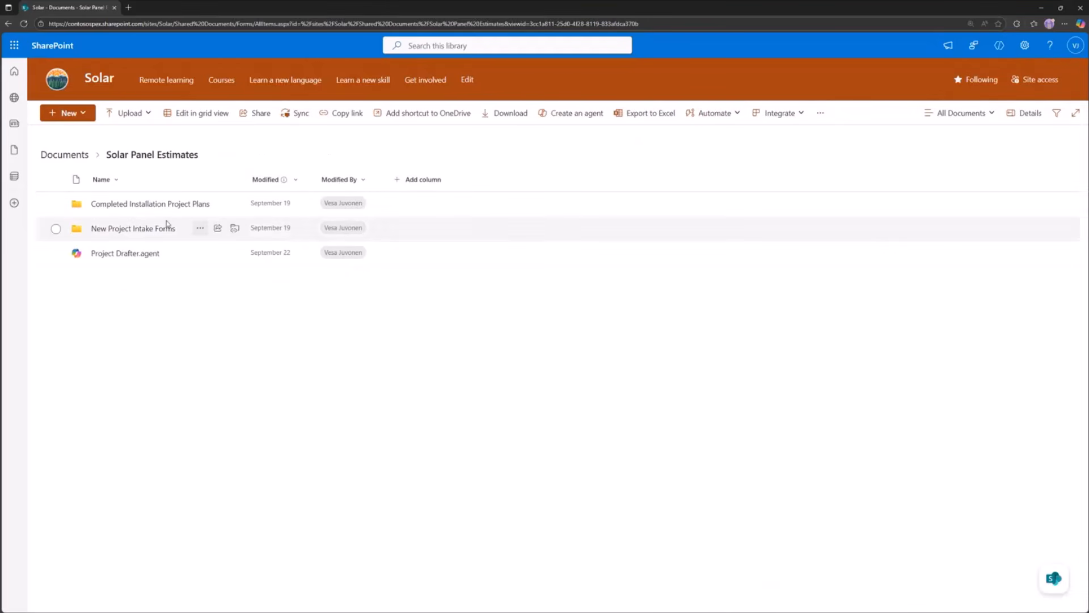
Create a new agent based on the Completed Installation Project Plans folder and open it in the chat.
click(55, 203)
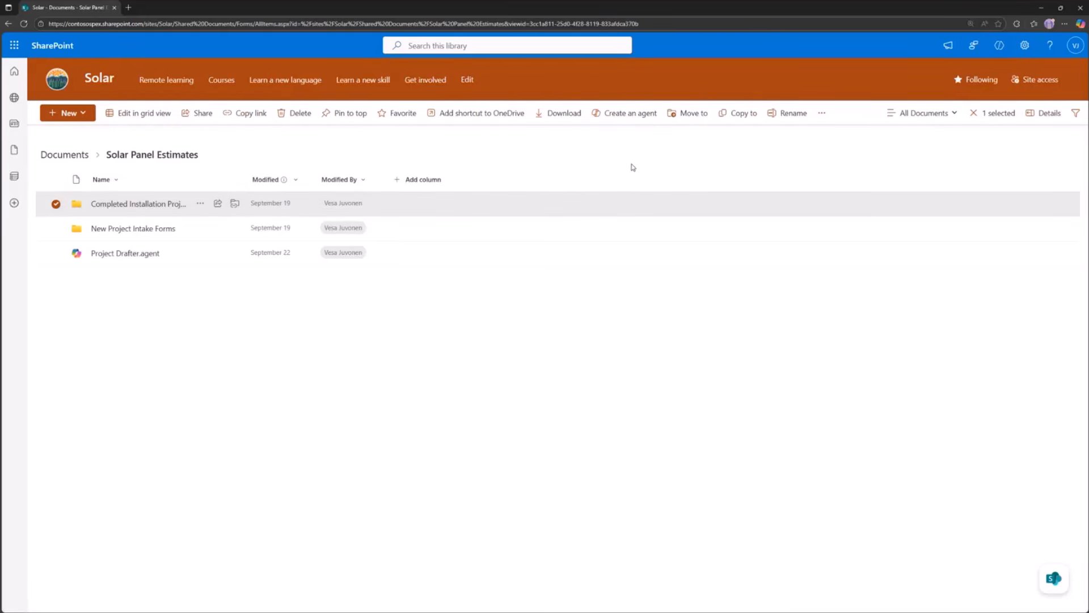
click(638, 115)
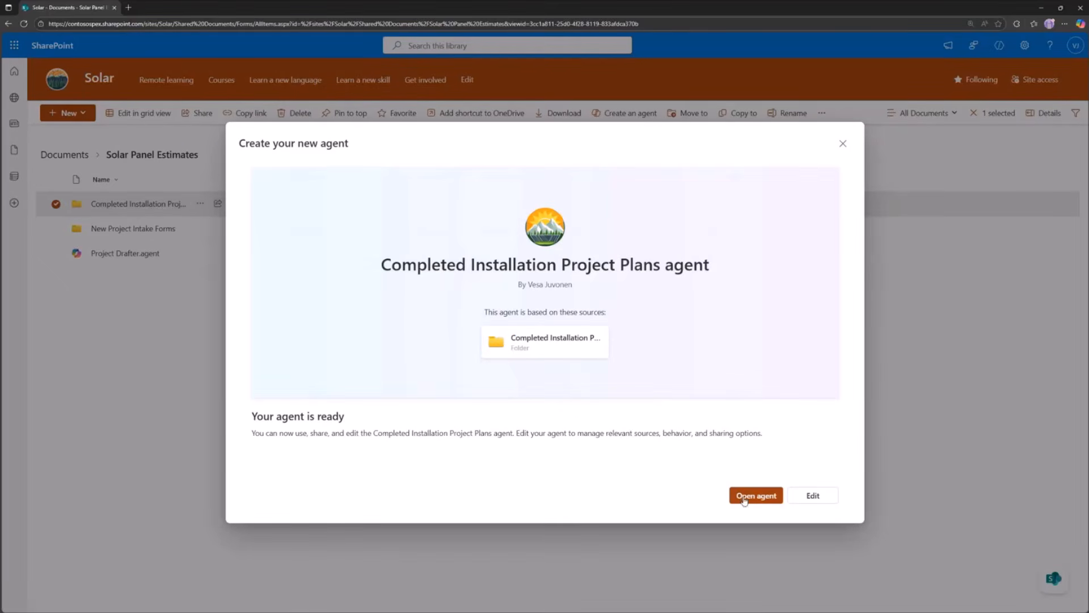
click(756, 496)
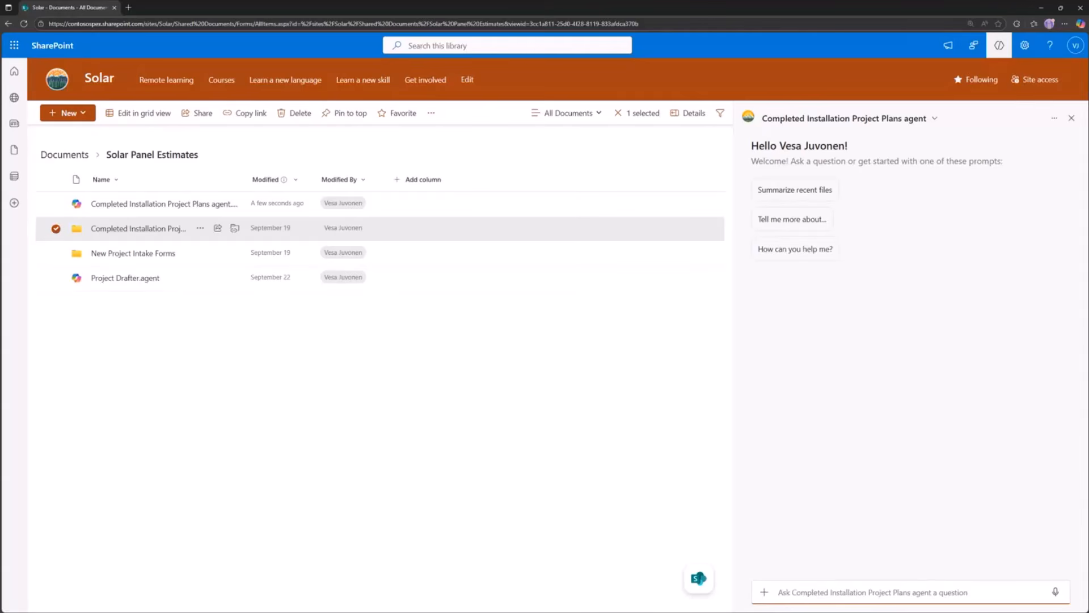
Ask the Completed Installation Project Plans agent "do we have any projects which were done in California".
key(ctrl+plus)
key(ctrl+plus)
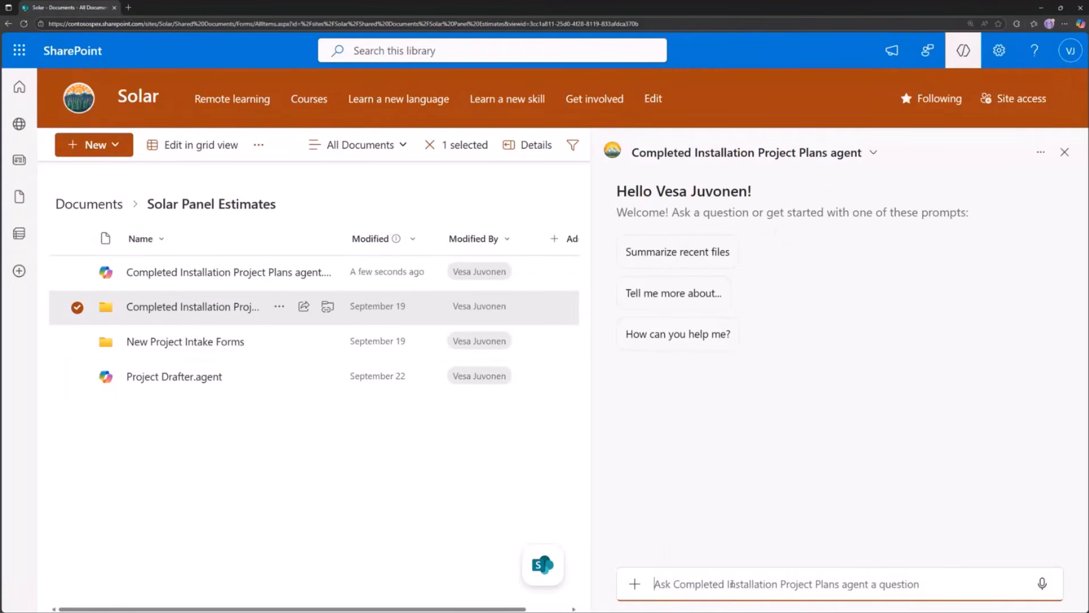
text(do we have any )
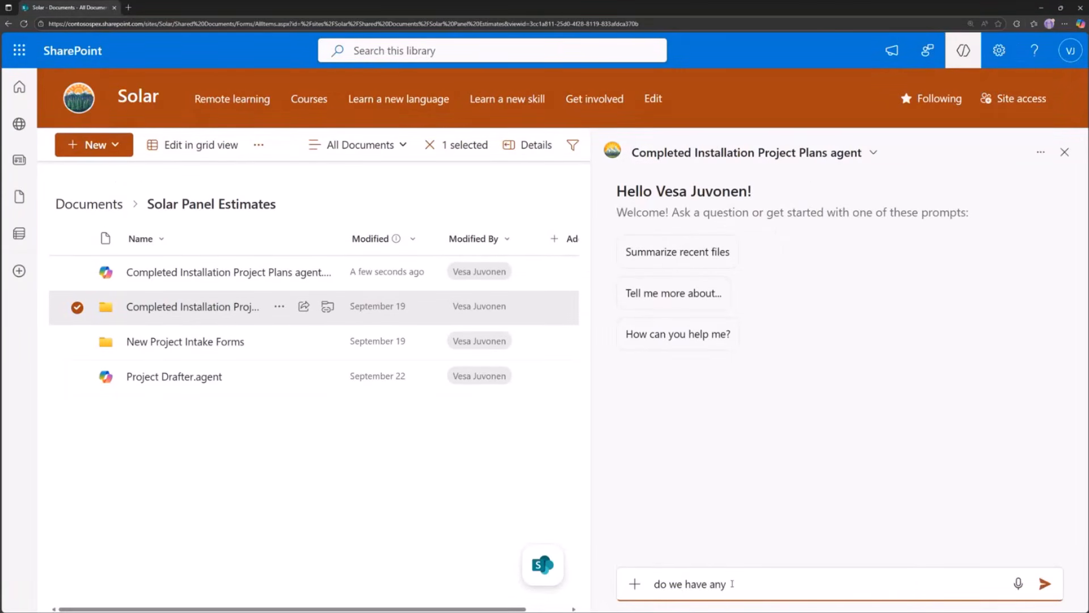
text(projects whihc)
key(BackSpace)
key(BackSpace)
key(BackSpace)
text(ch ew)
key(BackSpace)
key(BackSpace)
text(were done in)
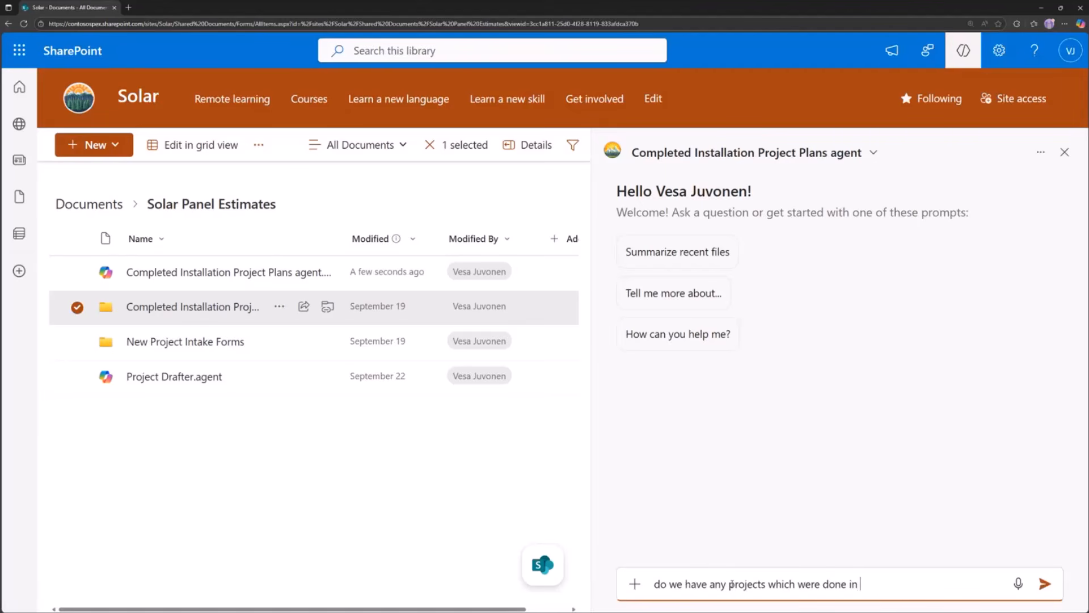
text( California)
key(Return)
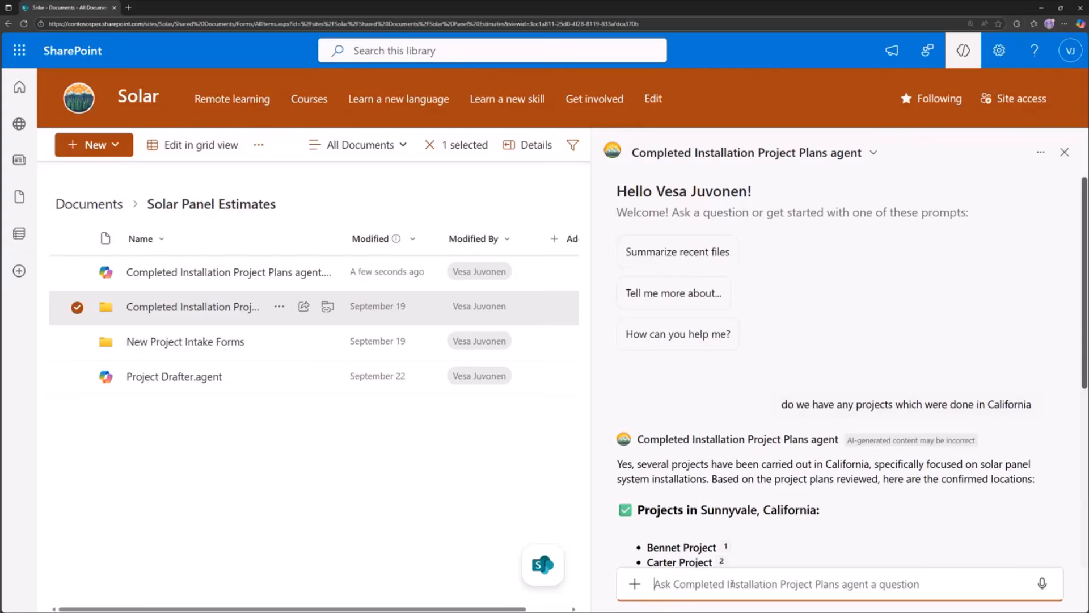
Read through the agent's answer on California projects and mark the source references beside the listed projects with arrows.
key(ctrl+minus)
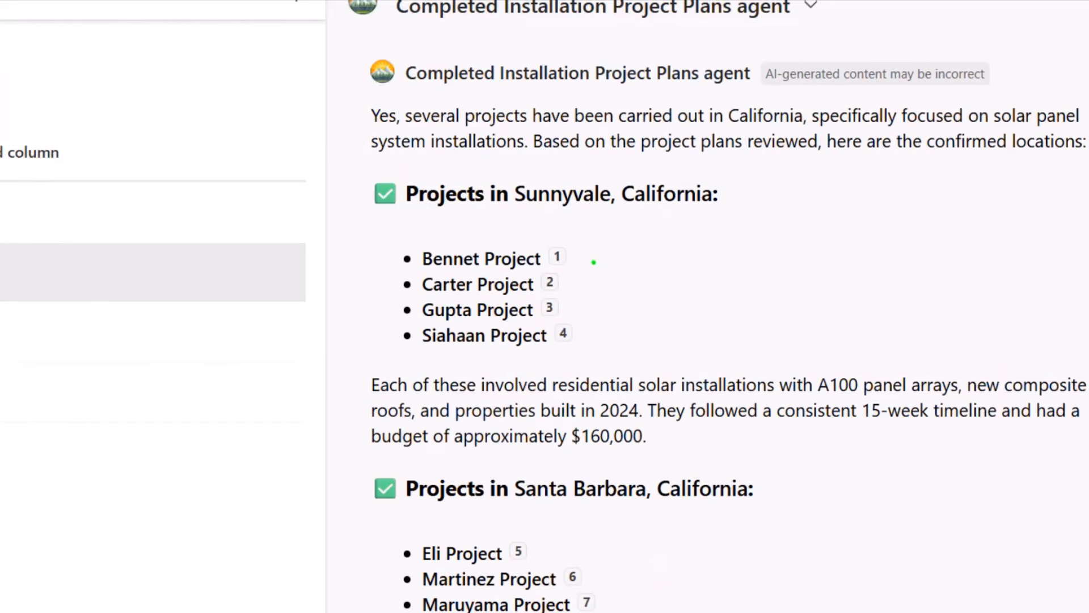
drag(578, 260, 630, 259)
drag(588, 290, 627, 290)
drag(585, 319, 639, 327)
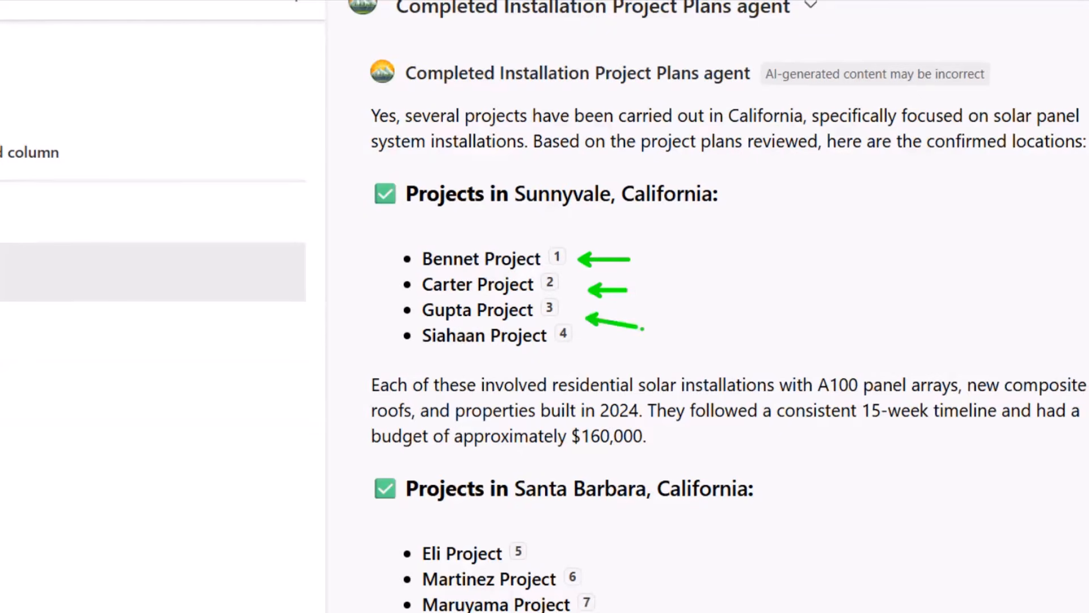
drag(728, 227, 792, 248)
key(Escape)
scroll(905, 463, down, 1)
key(ctrl+1)
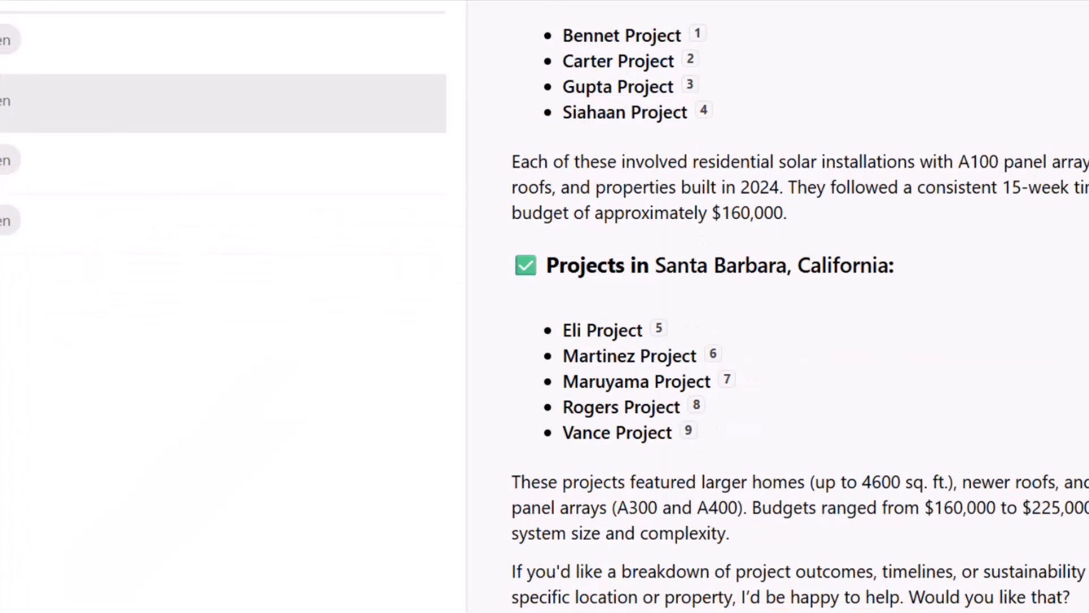
drag(736, 348, 800, 349)
drag(721, 320, 780, 320)
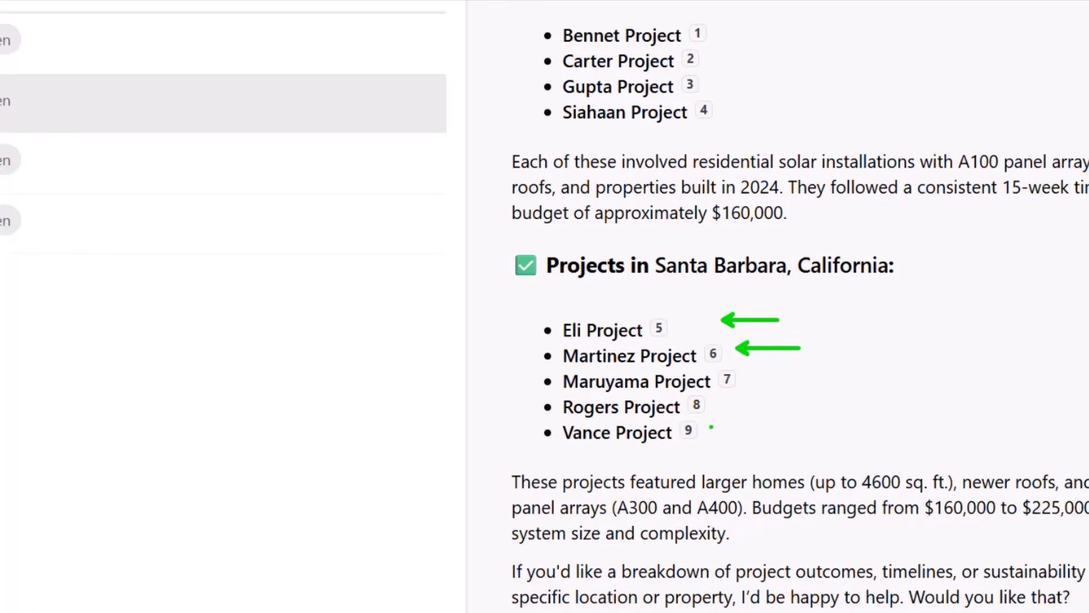
drag(693, 440, 720, 528)
drag(671, 416, 716, 450)
key(Escape)
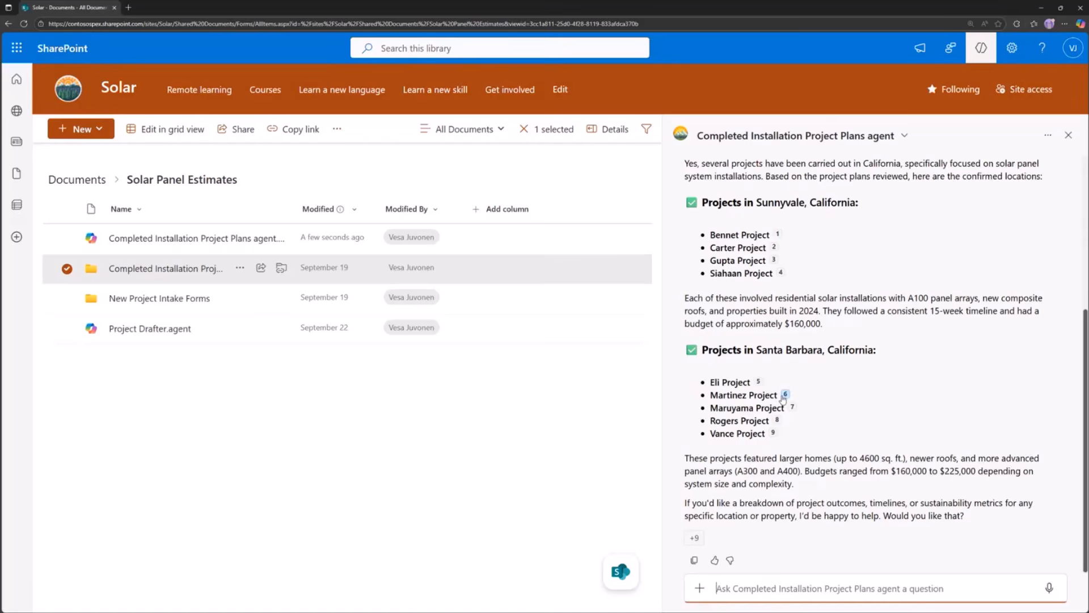
View the Word project plan cited as source 6, return to the library, close the agent chat and clear the folder selection.
mouse_move(786, 395)
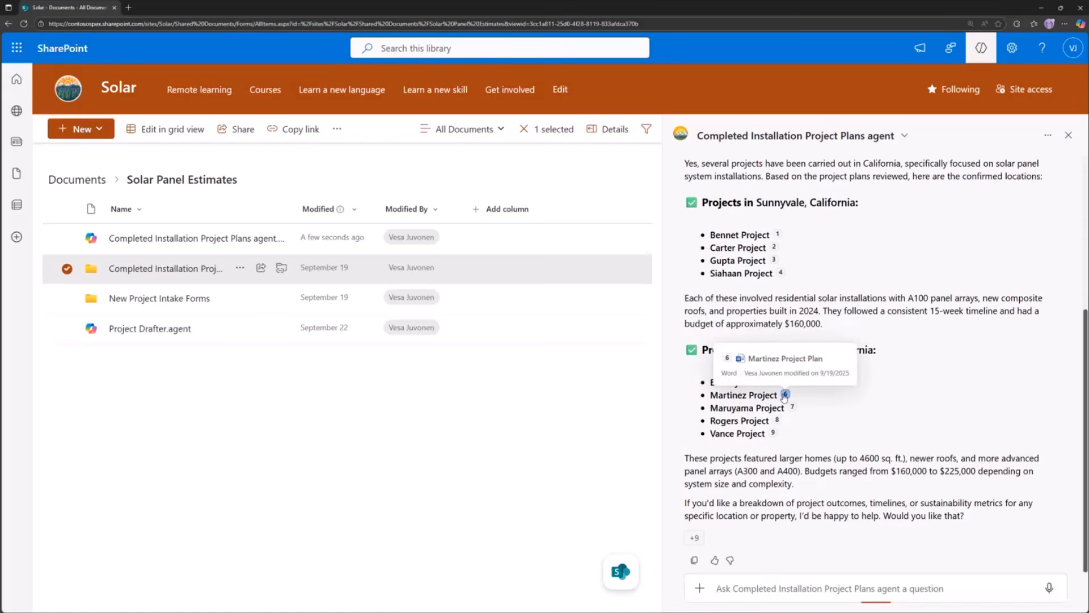
click(784, 396)
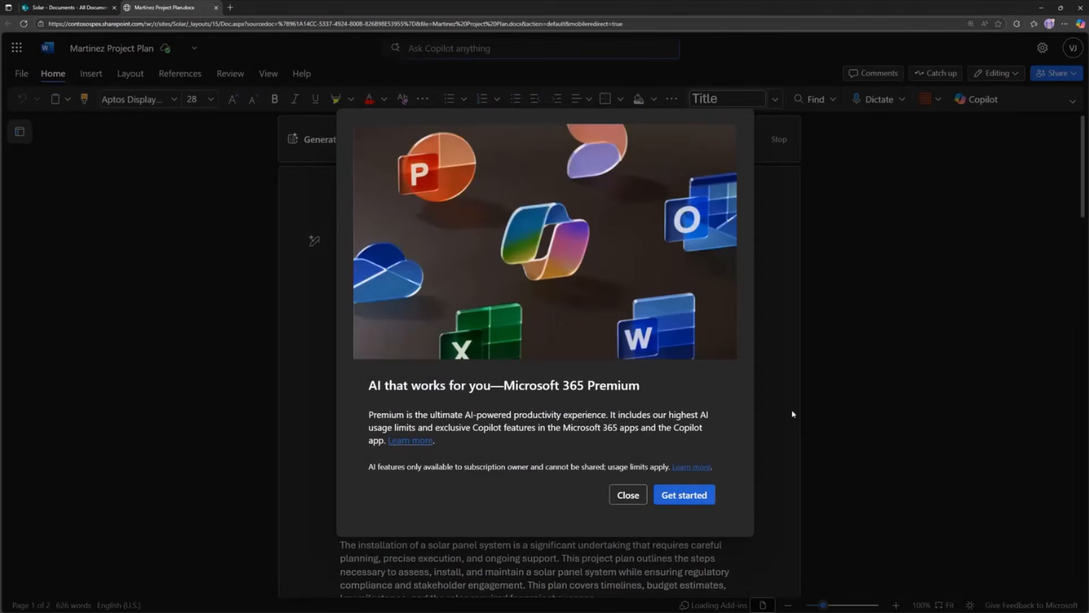
click(629, 499)
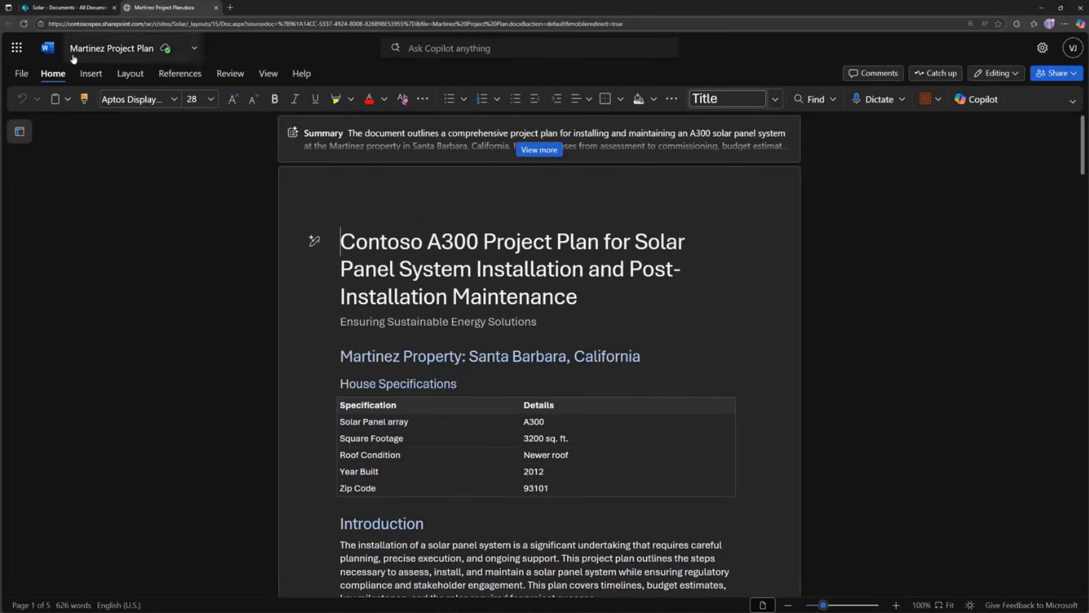
click(67, 8)
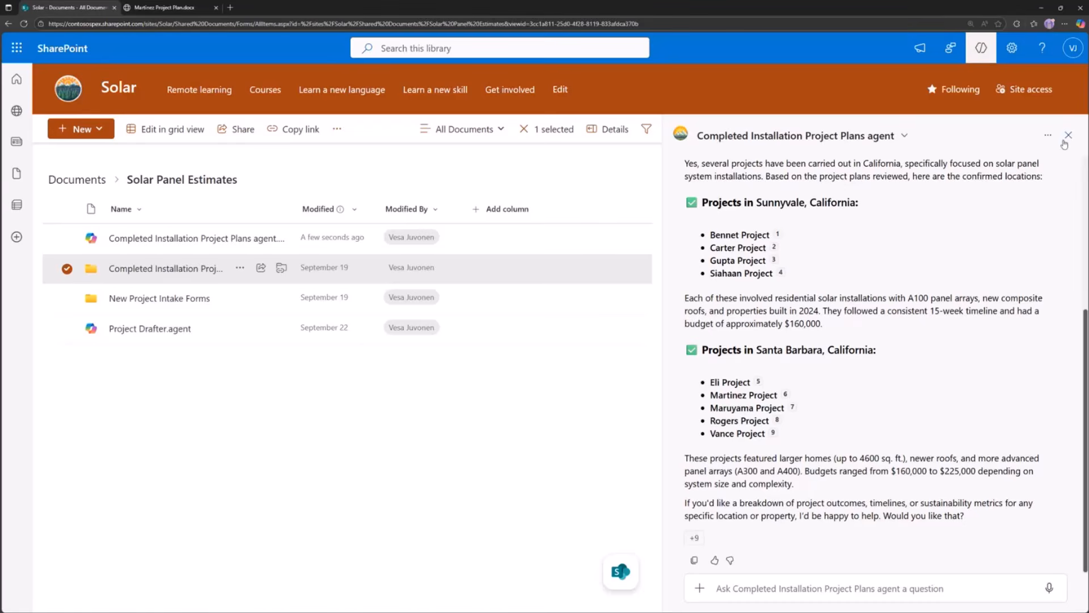
click(1069, 135)
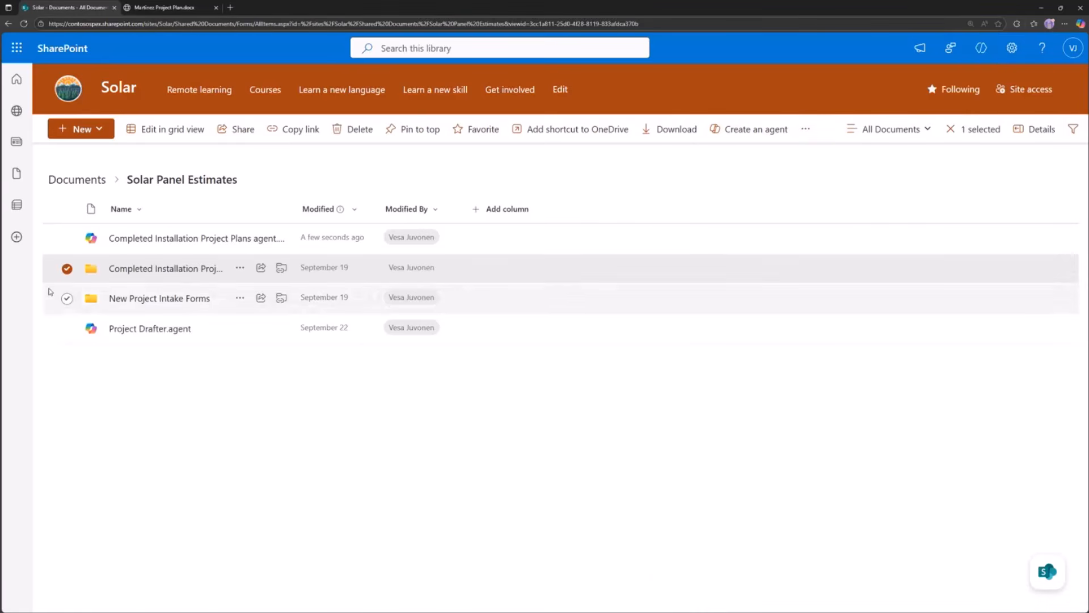
click(67, 269)
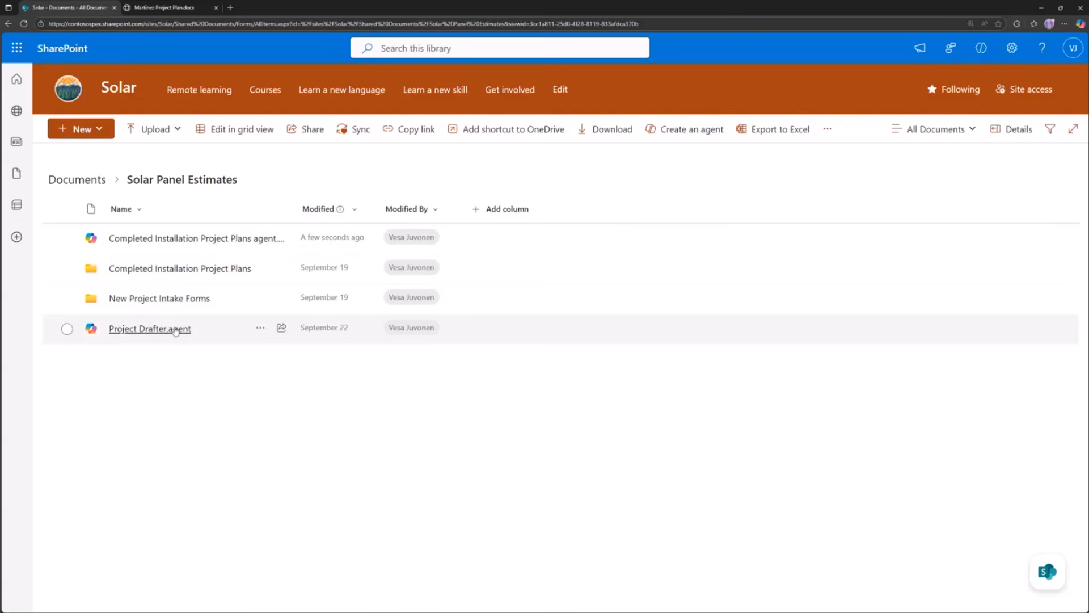